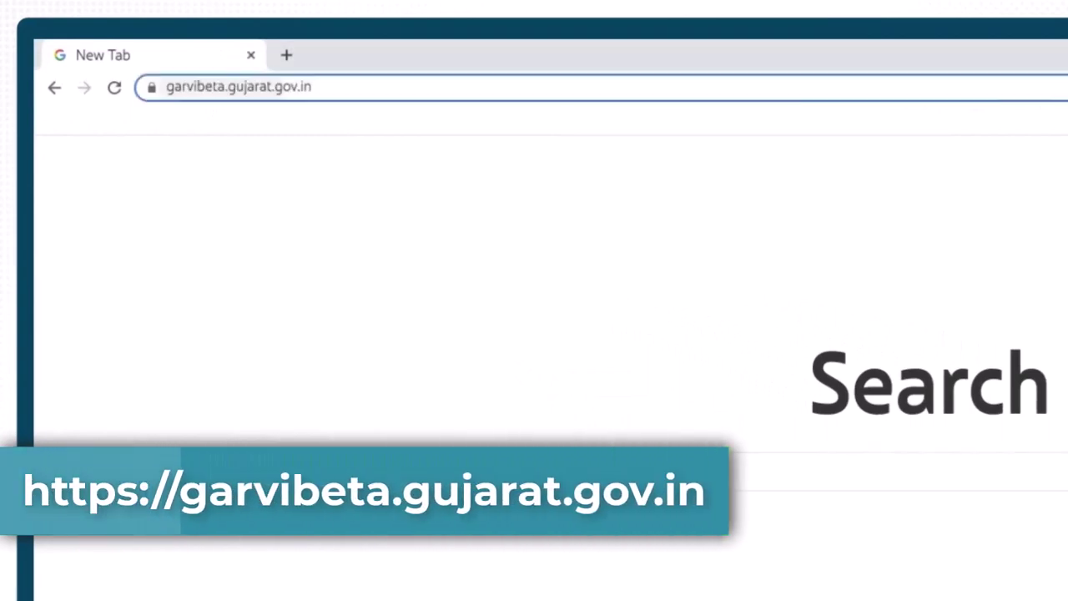
Step: Load the gARVI 2.0 site and reach the Citizen Application login under REGISTRATION
key("Return")
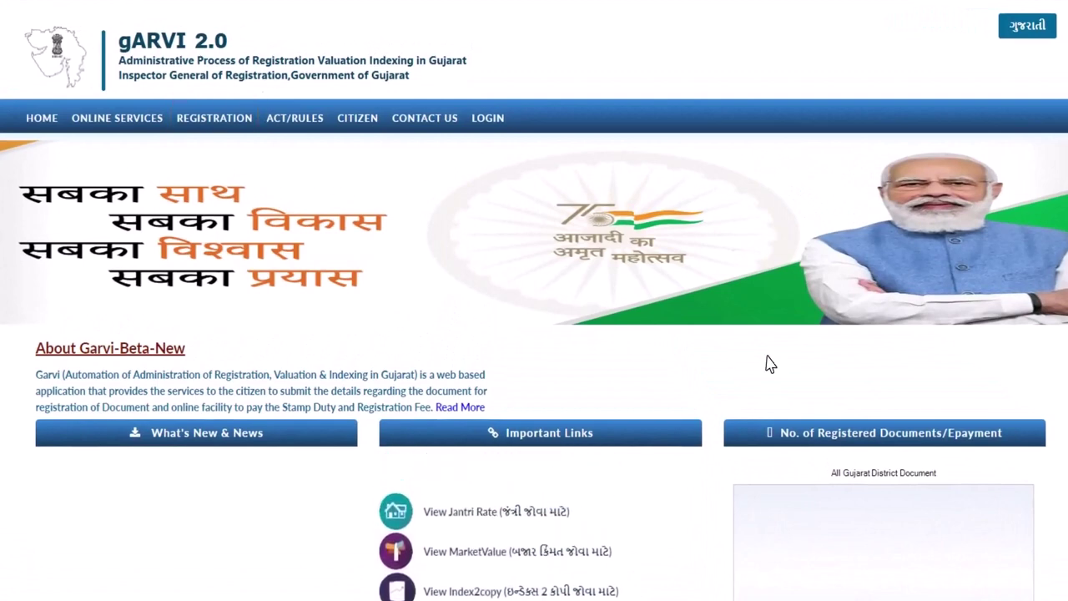
mouse_move(250, 131)
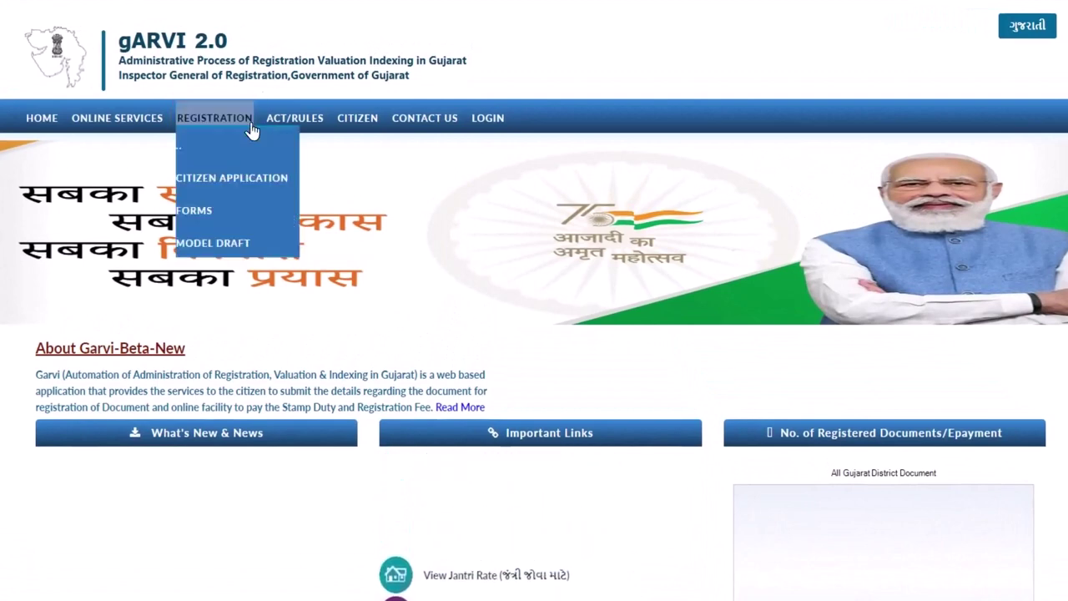
left_click(252, 191)
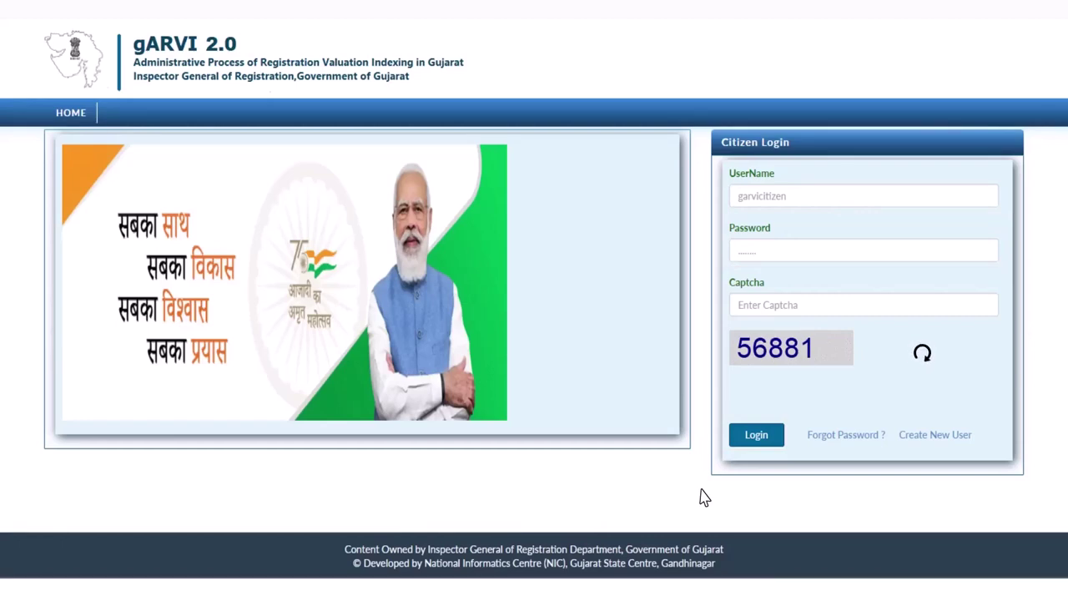
Step: Start an Individual new user and enter the applicant's name, address, e-mail and mobile number
left_click(934, 434)
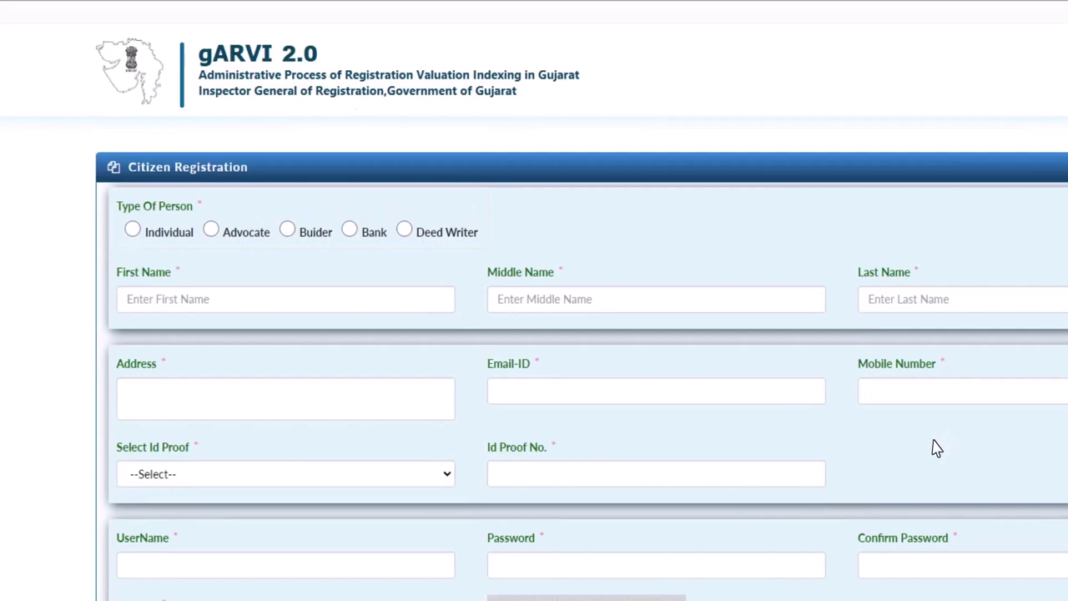
left_click(164, 236)
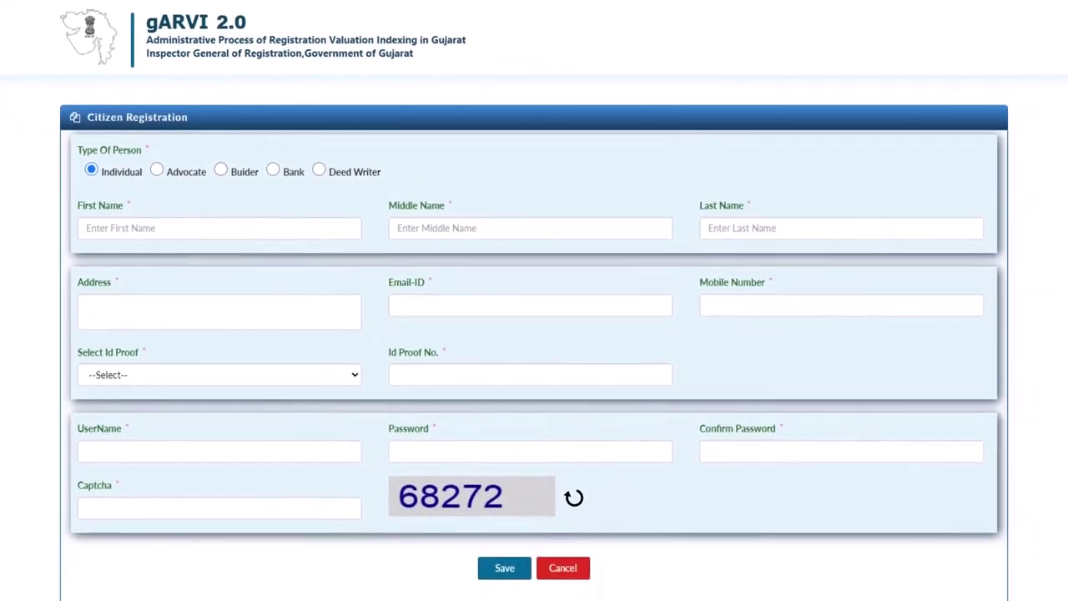
key("Tab")
key("Tab")
key("Tab")
key("Tab")
type("SECTOR 01 GANDHINAGAR")
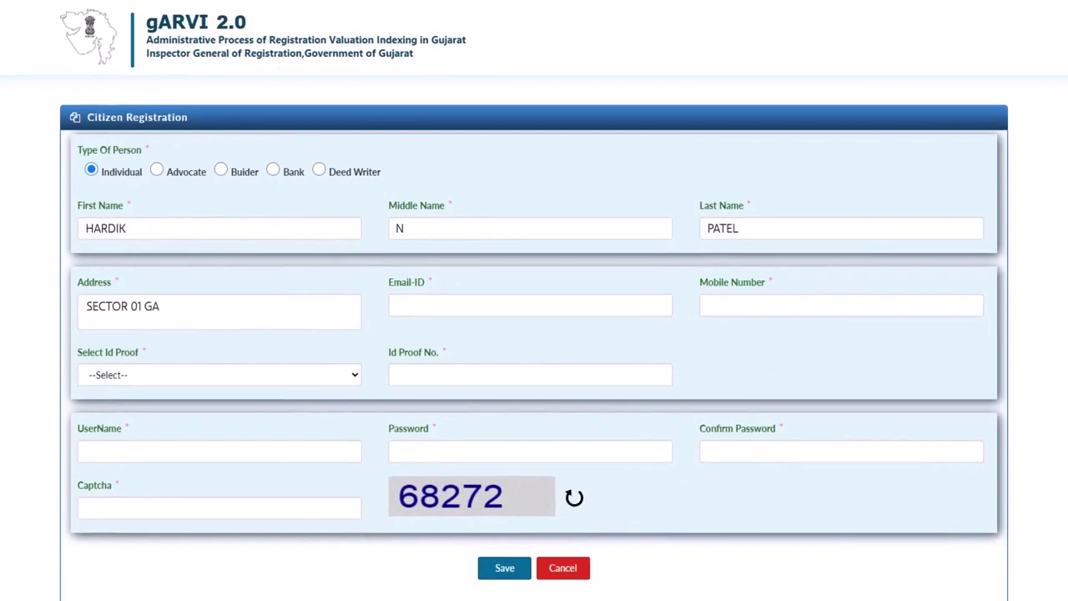
key("Tab")
type("abc@gmail.com")
key("Tab")
type("9876543210")
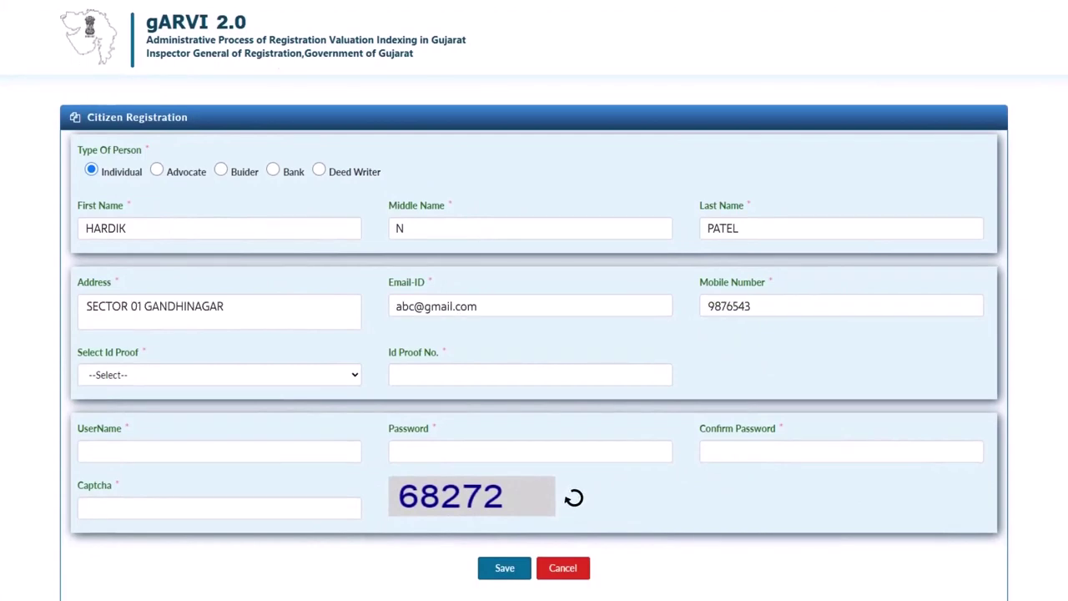
Step: Pick Aadhaar Card as ID proof, enter and confirm the password, fill the captcha, and save
left_click(356, 377)
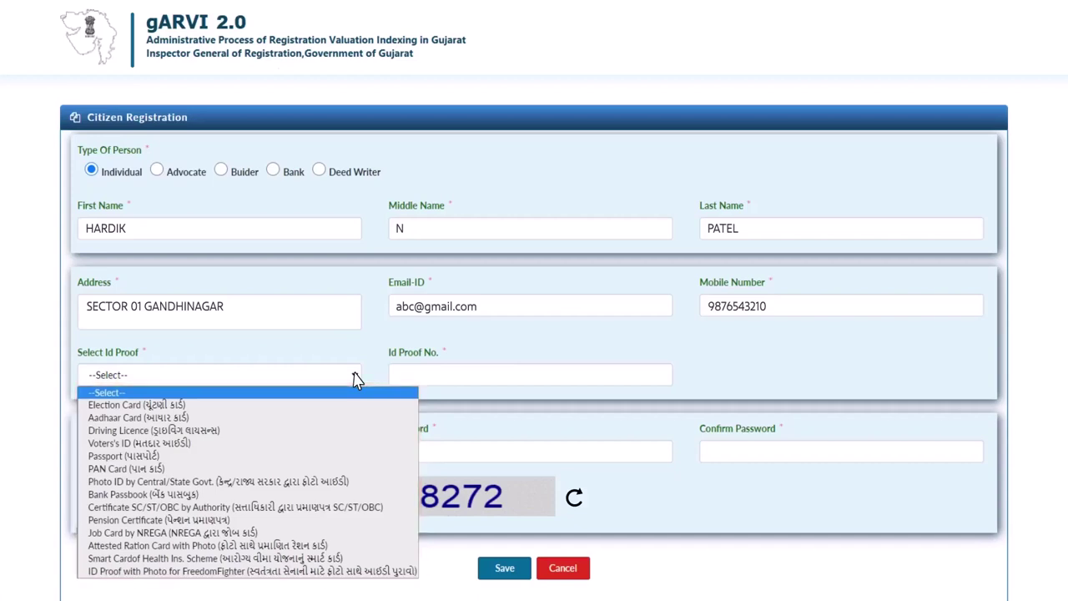
left_click(358, 419)
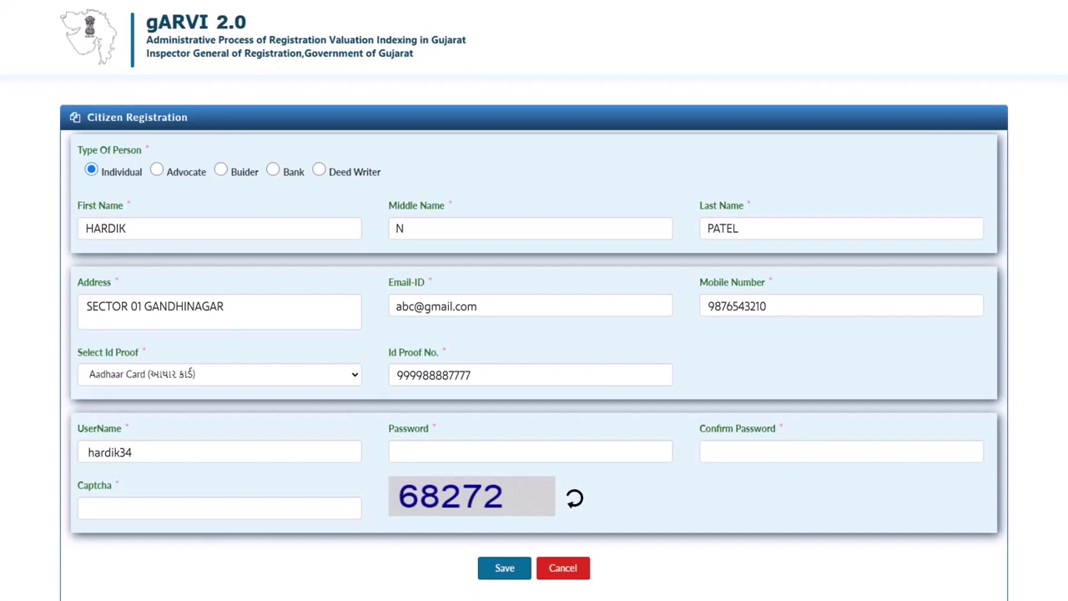
key("ctrl+v")
key("Tab")
key("ctrl+v")
type("68272")
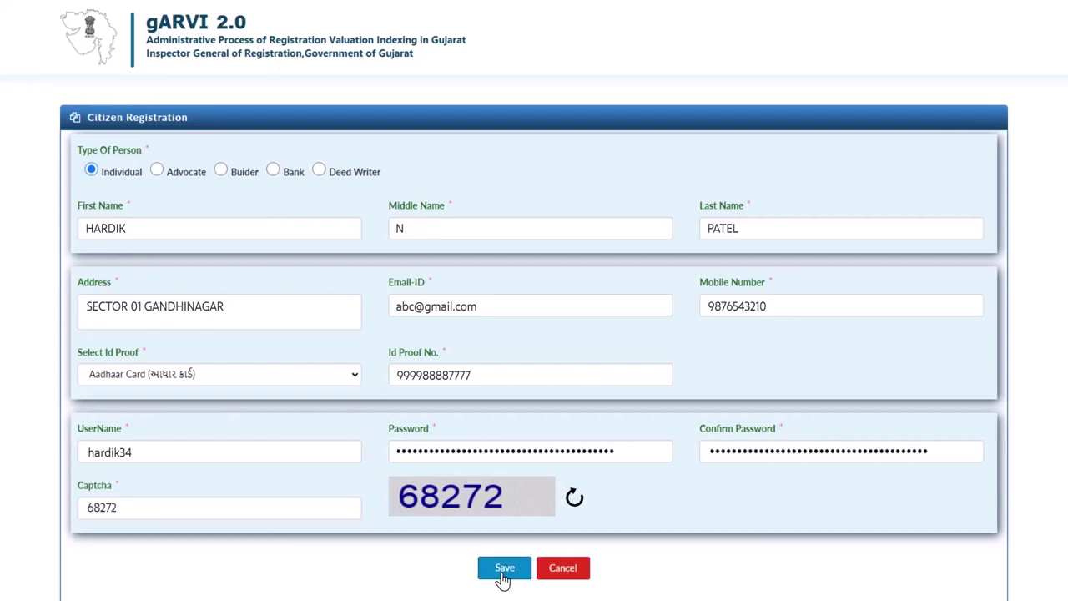
left_click(503, 577)
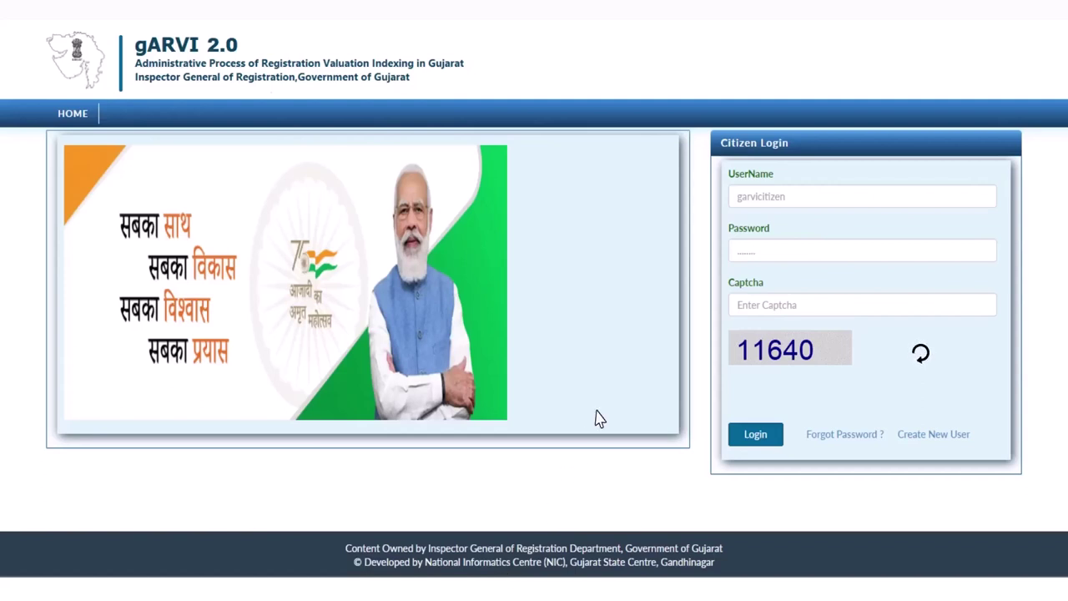
Step: Log in with the new account's username and captcha
left_click(751, 197)
type("hardik34")
key("Tab")
key("Tab")
type("11640")
left_click(772, 444)
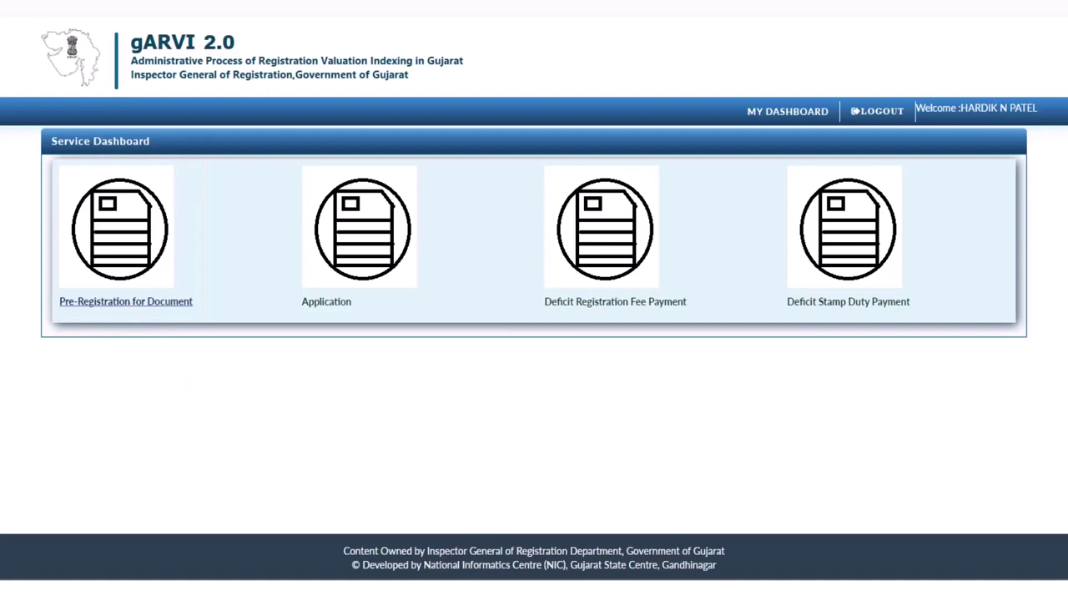
Step: Start a New Registration Application under Pre-Registration for Document and accept the disclaimer
left_click(125, 301)
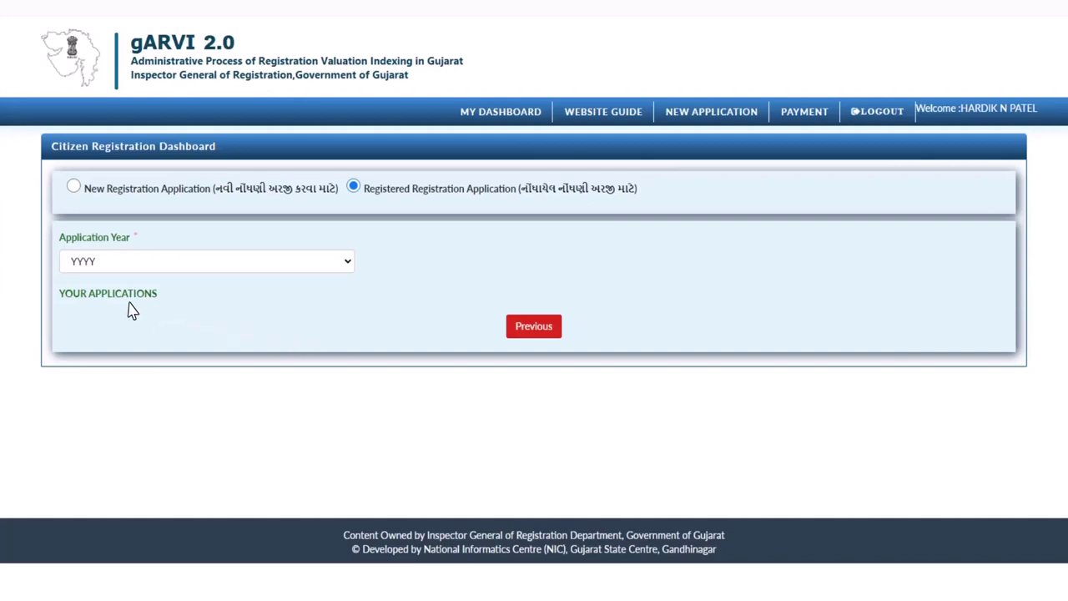
left_click(172, 191)
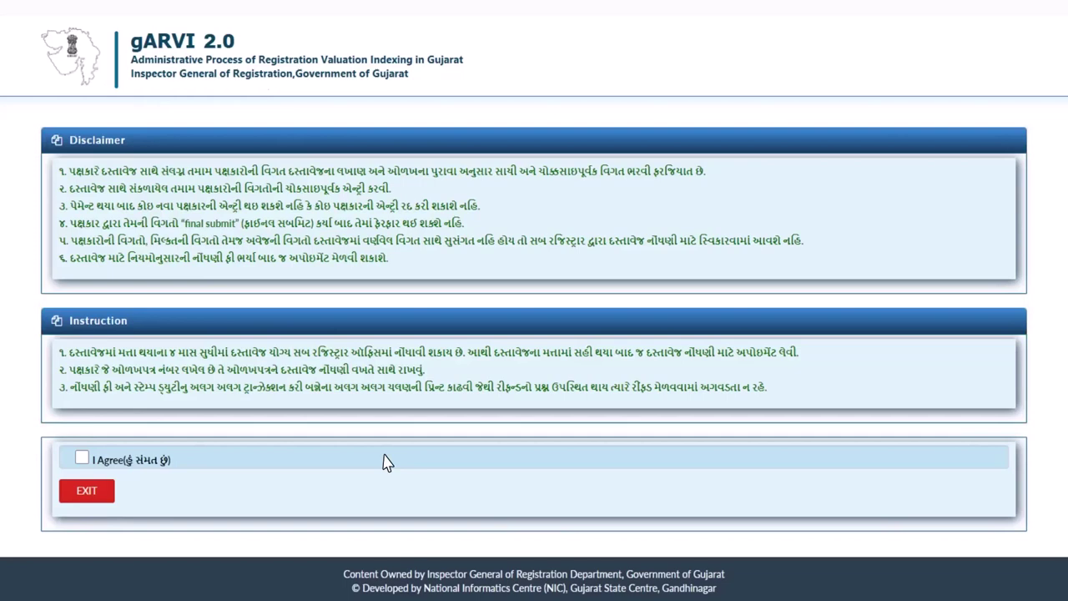
left_click(82, 458)
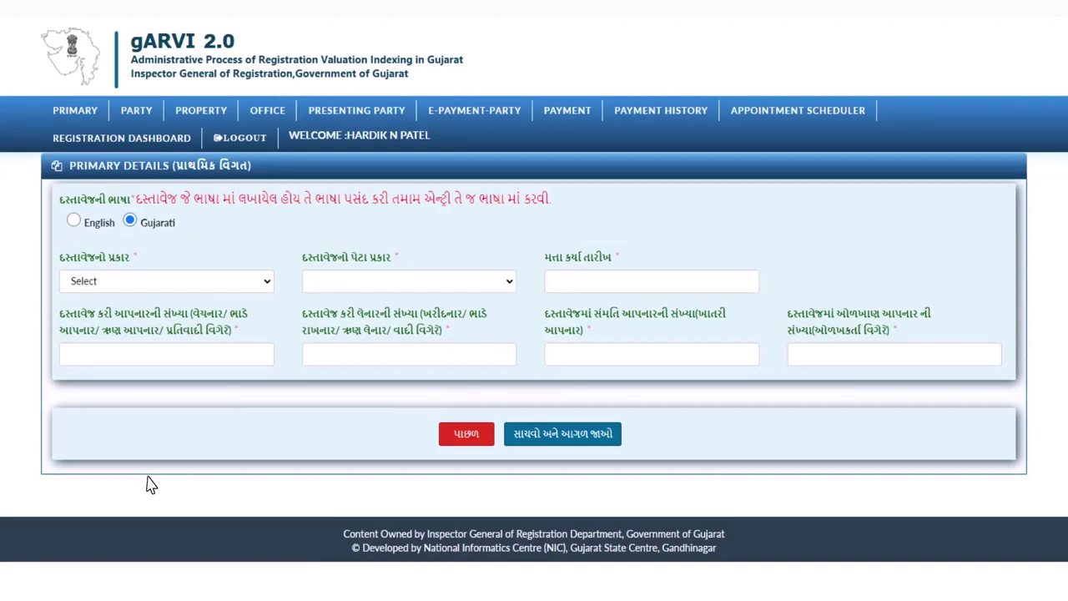
Step: Set English, Convayance/Sale nature and sub nature, execution date 08-06-2022, and 2 executing parties
left_click(74, 221)
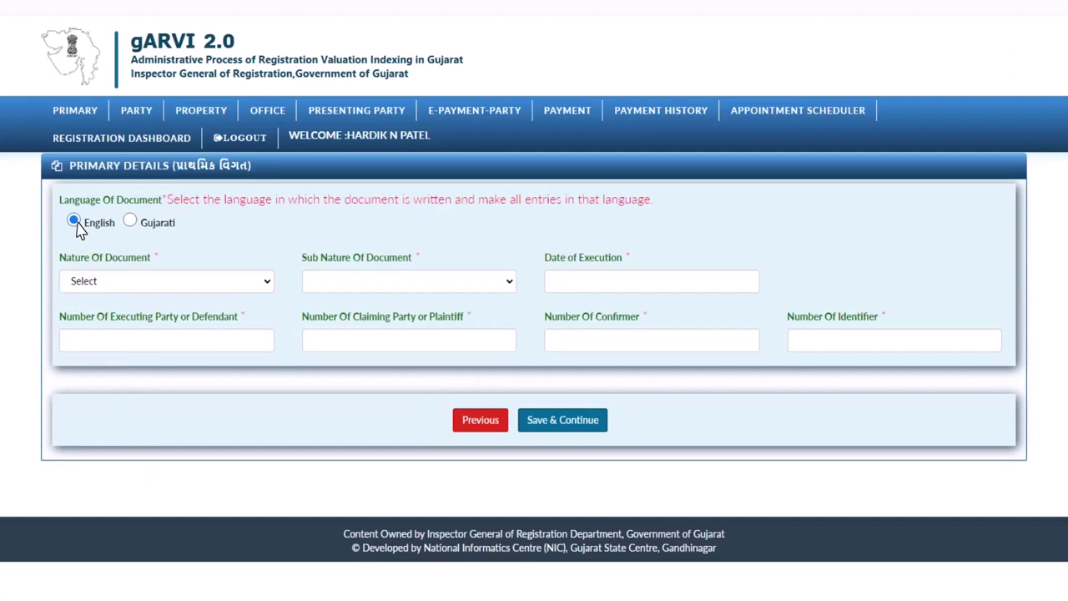
left_click(267, 285)
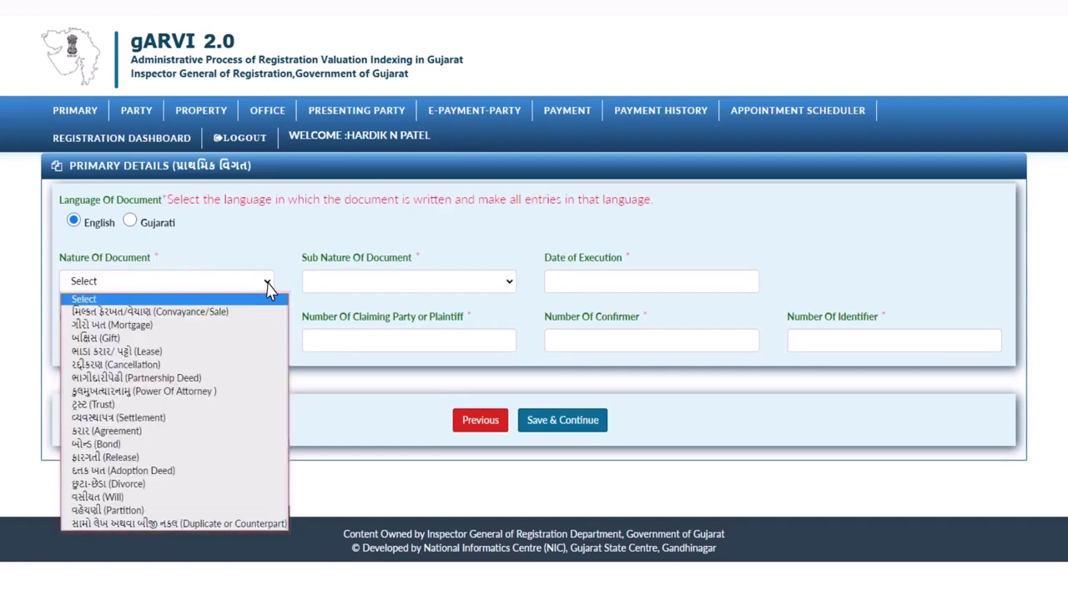
key("Down")
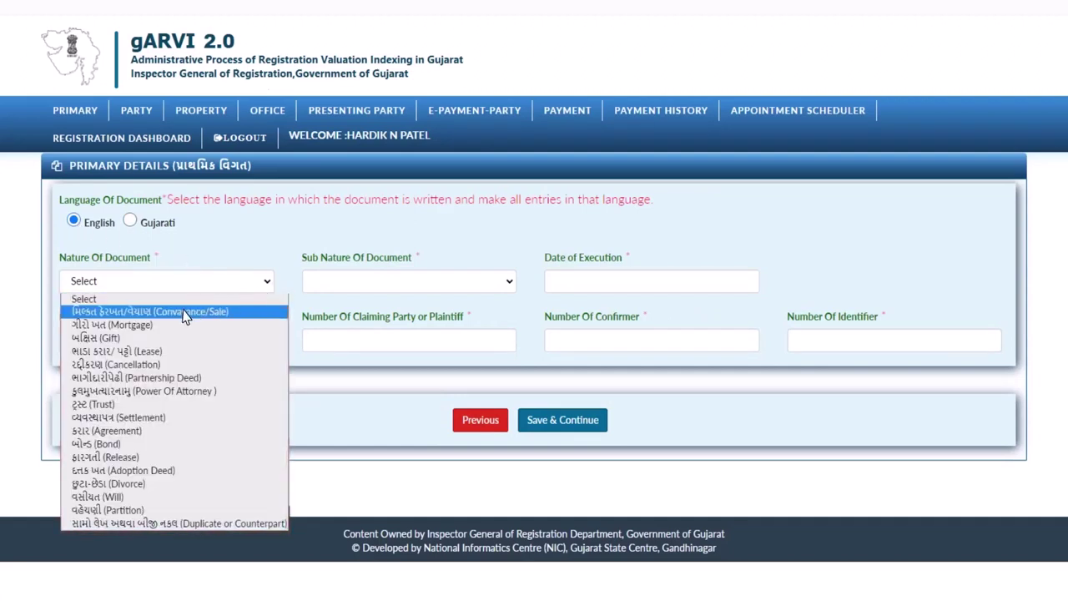
left_click(183, 311)
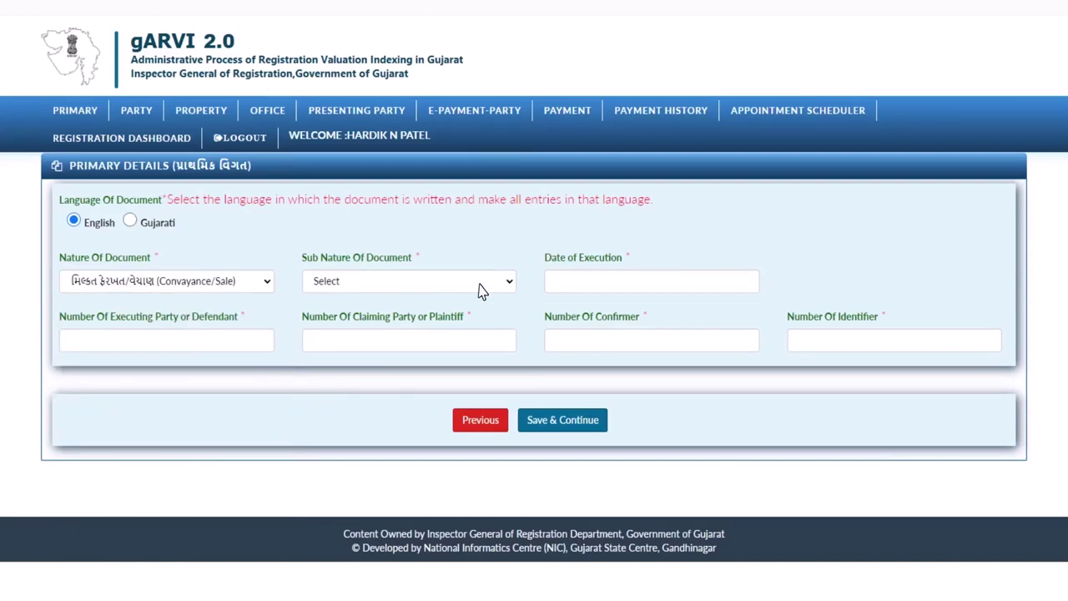
left_click(509, 284)
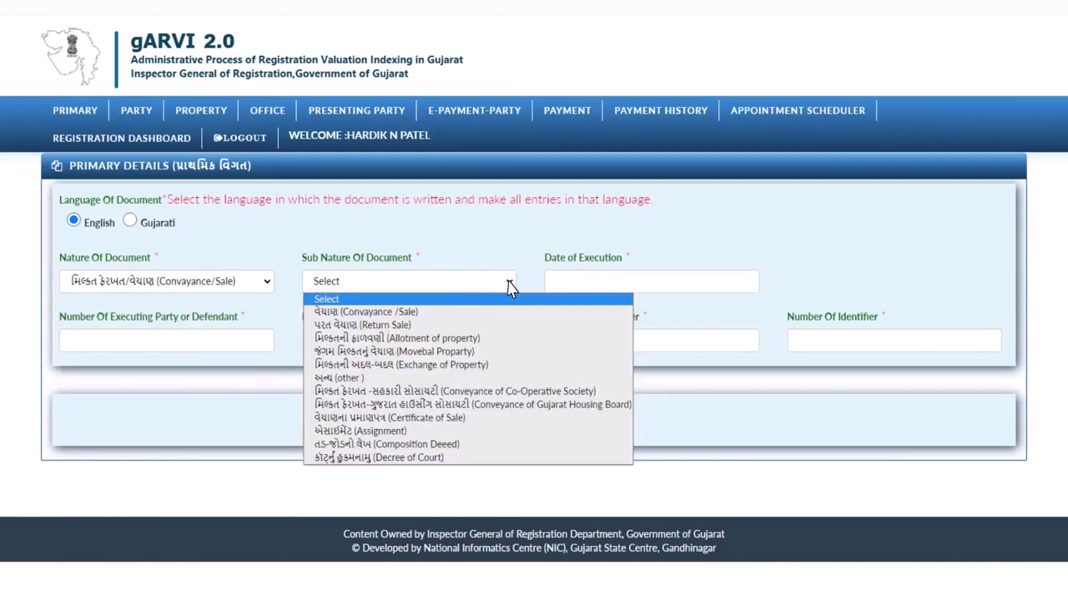
left_click(409, 311)
left_click(557, 282)
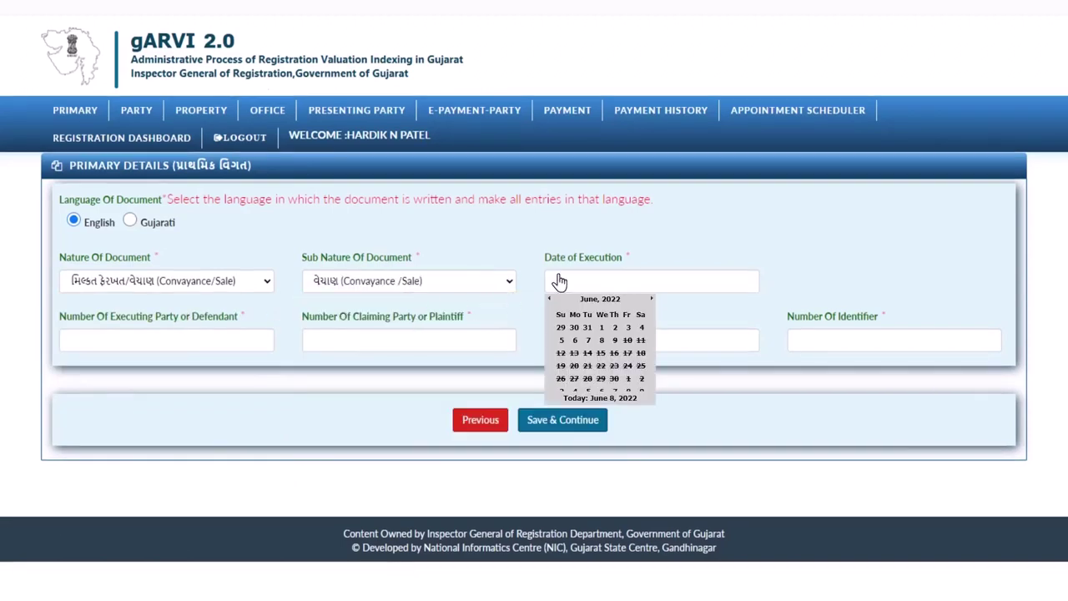
left_click(604, 350)
key("Tab")
type("2")
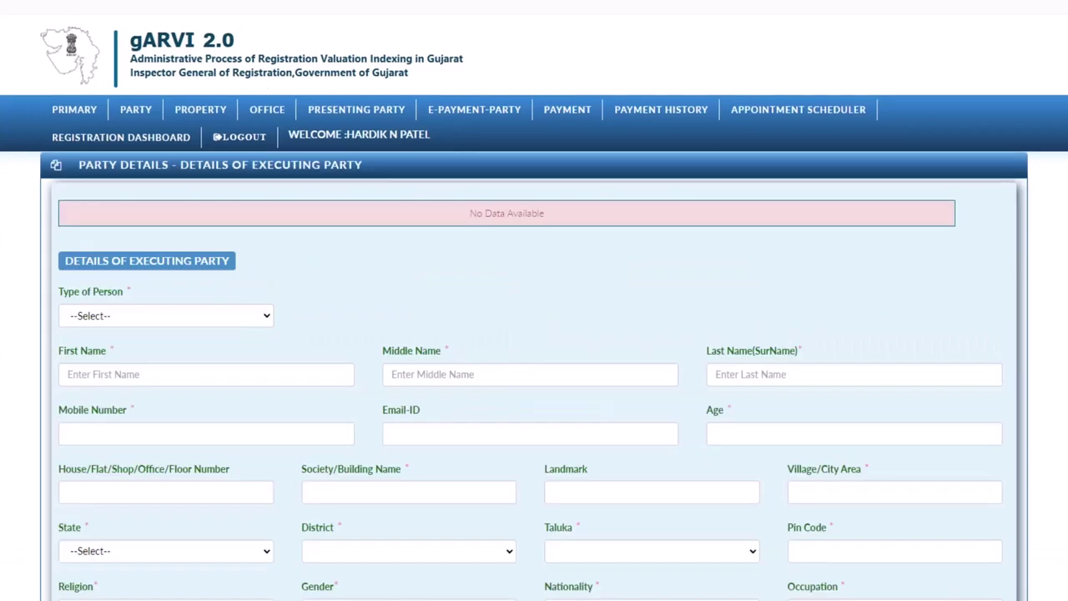
Step: Choose Individual as party type and enter the party's full name, mobile, e-mail and street address
scroll(534, 376, "down", 3)
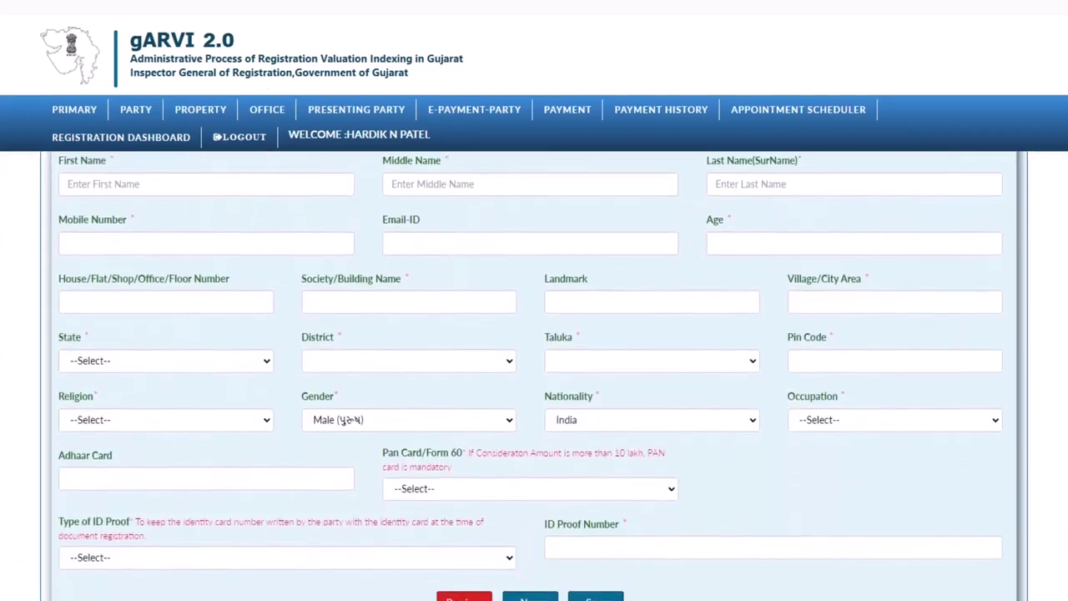
scroll(534, 375, "down", 2)
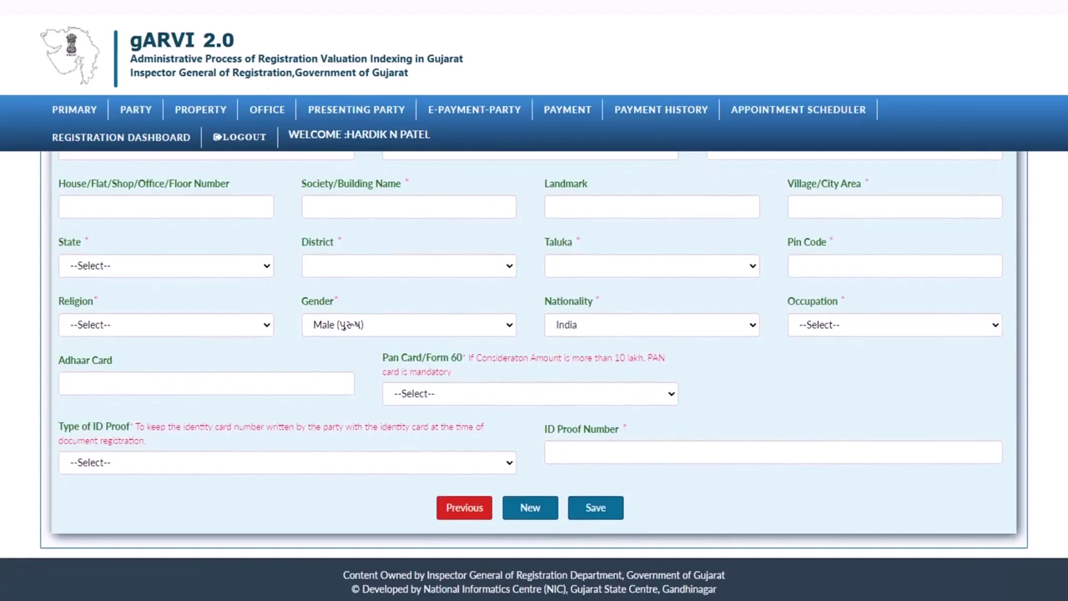
scroll(534, 375, "up", 5)
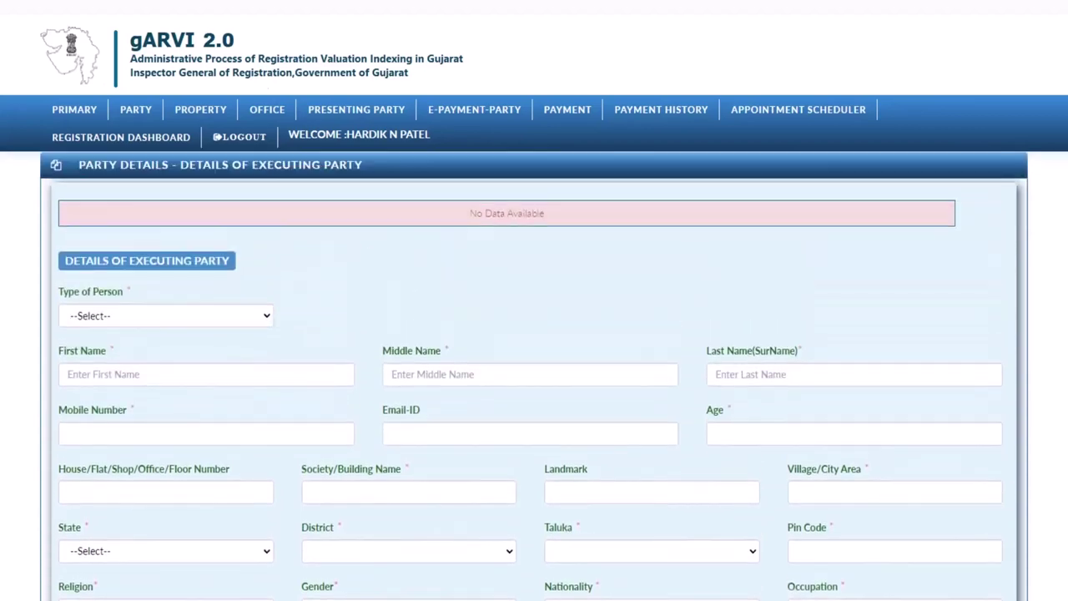
left_click(267, 317)
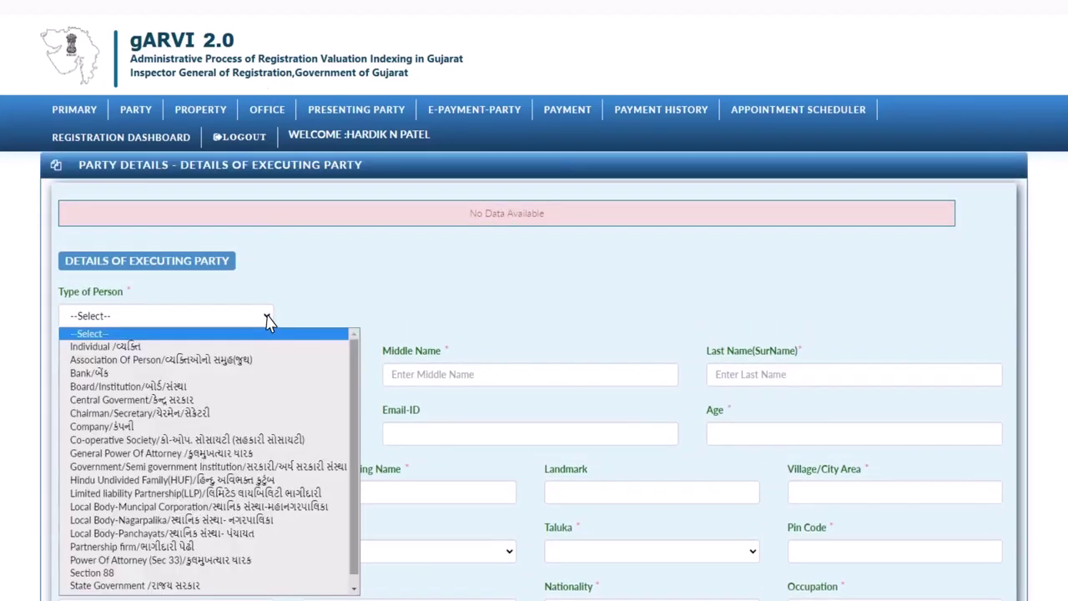
scroll(255, 338, "up", 1)
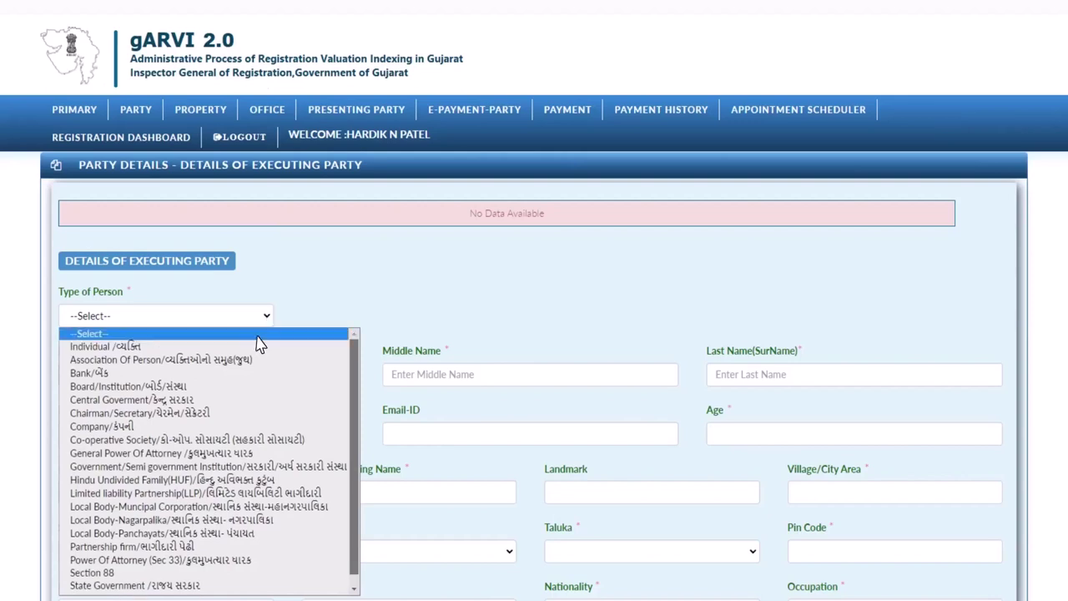
left_click(254, 338)
key("Tab")
key("Tab")
key("Tab")
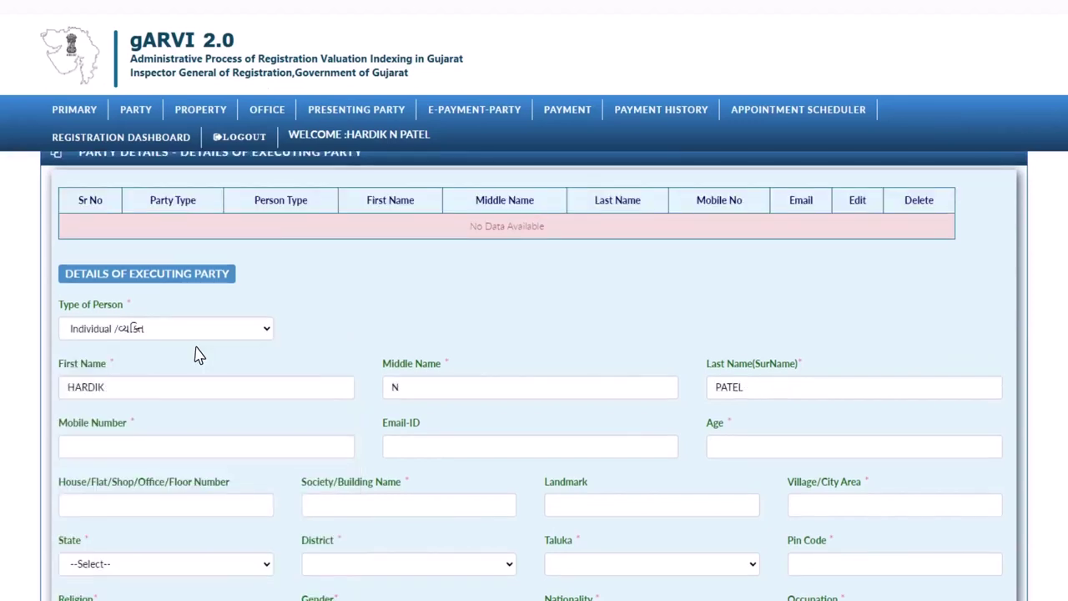
key("Tab")
type("9876543210")
key("Tab")
type("abc@gmail.com")
key("Tab")
key("Tab")
key("Tab")
Step: Set state GUJARAT, district and taluka GANDHINAGAR, and enter the pin code
scroll(199, 355, "down", 1)
scroll(264, 353, "down", 3)
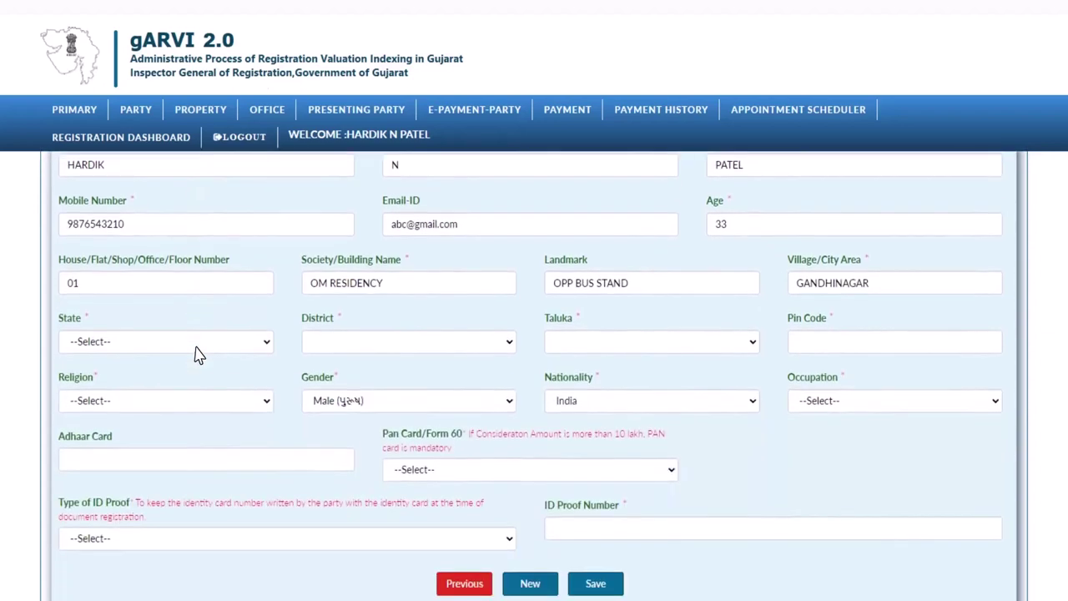
left_click(267, 264)
left_click(269, 292)
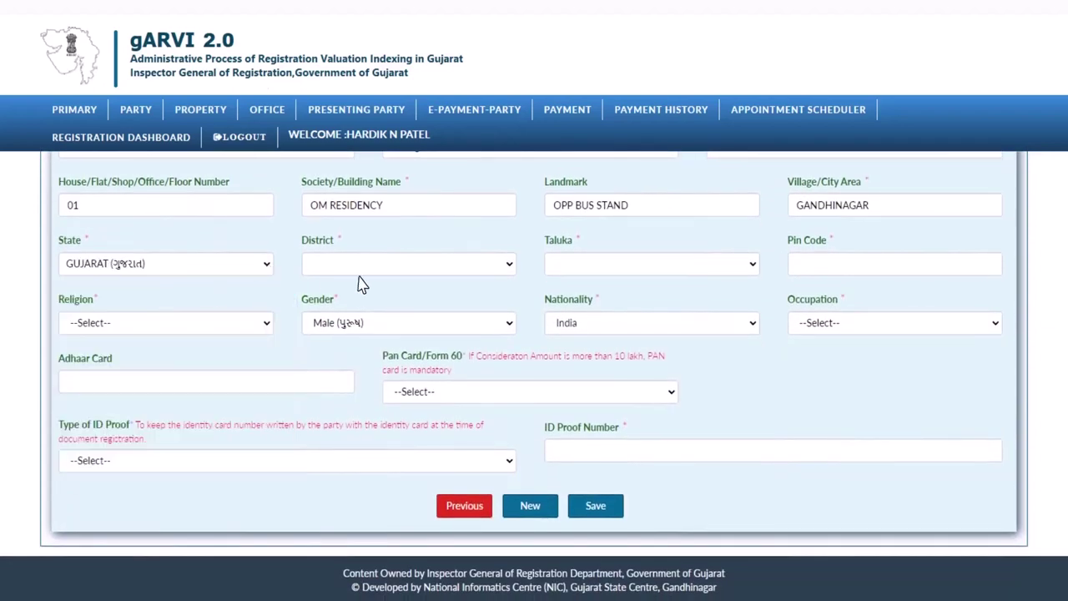
left_click(509, 264)
left_click_drag(509, 283, 511, 398)
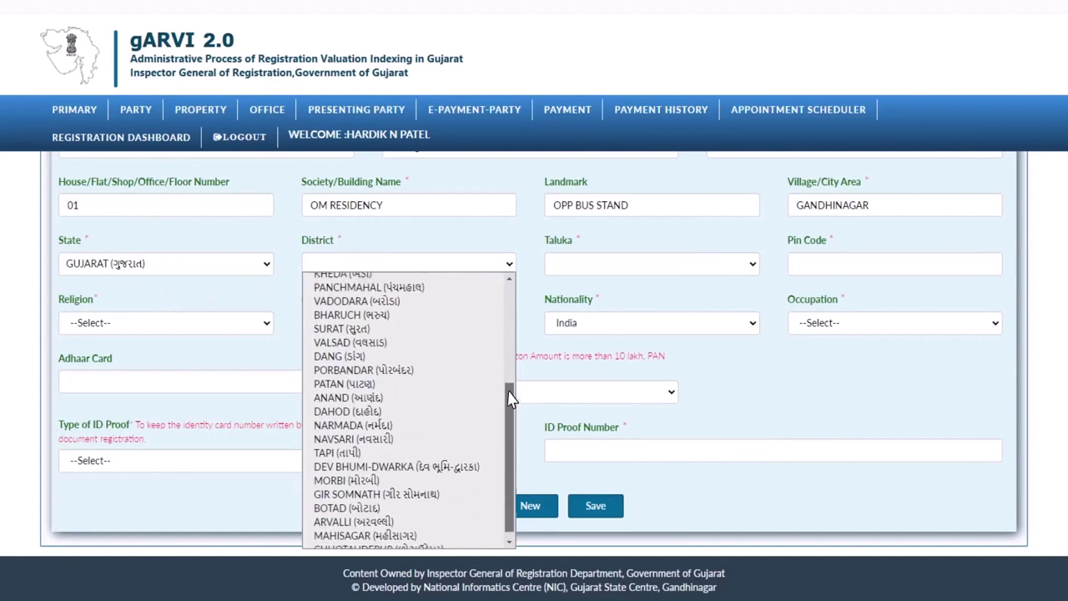
scroll(509, 376, "up", 5)
left_click(503, 427)
left_click(734, 277)
left_click(670, 295)
left_click(789, 271)
type("383301")
Step: Set religion HINDU, gender Male, occupation Service, the Aadhaar number, Pan Card, and Aadhaar Card ID proof
left_click(265, 326)
left_click(117, 352)
left_click(425, 325)
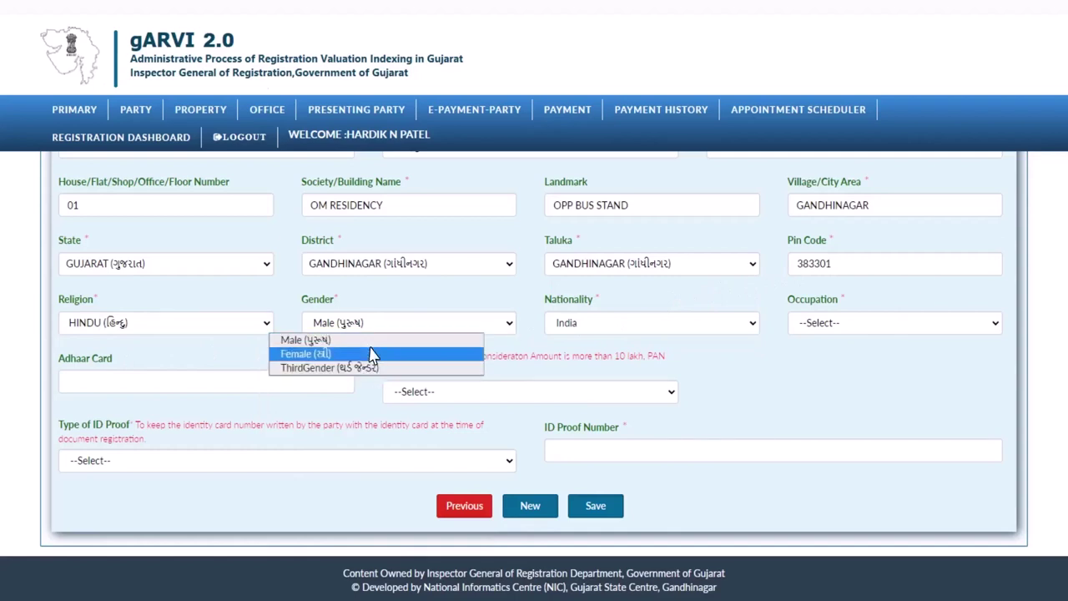
left_click(309, 340)
left_click(995, 327)
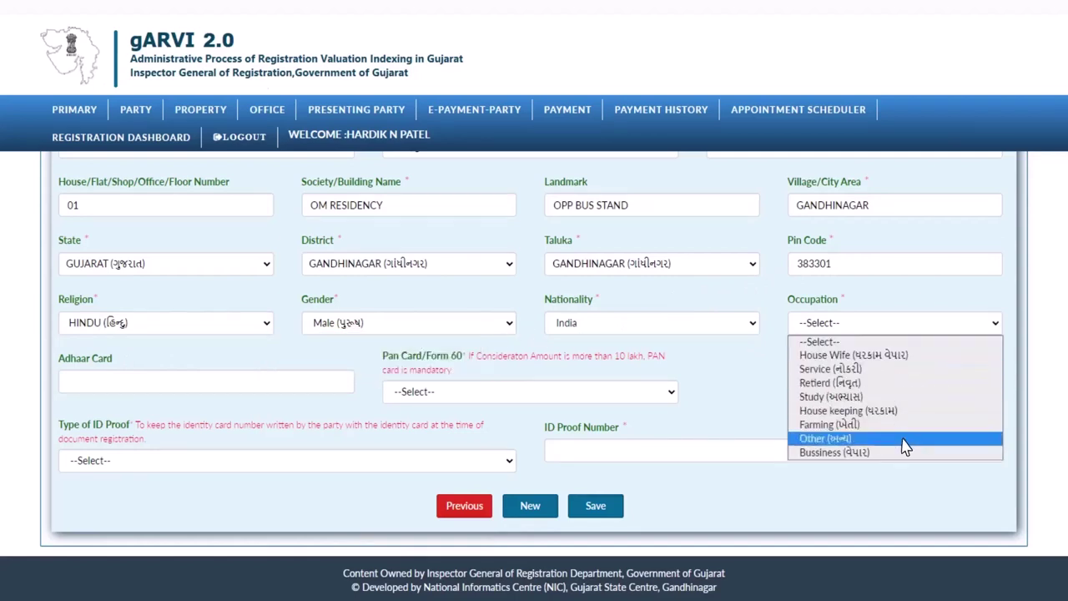
left_click(834, 370)
key("Tab")
type("999988887777")
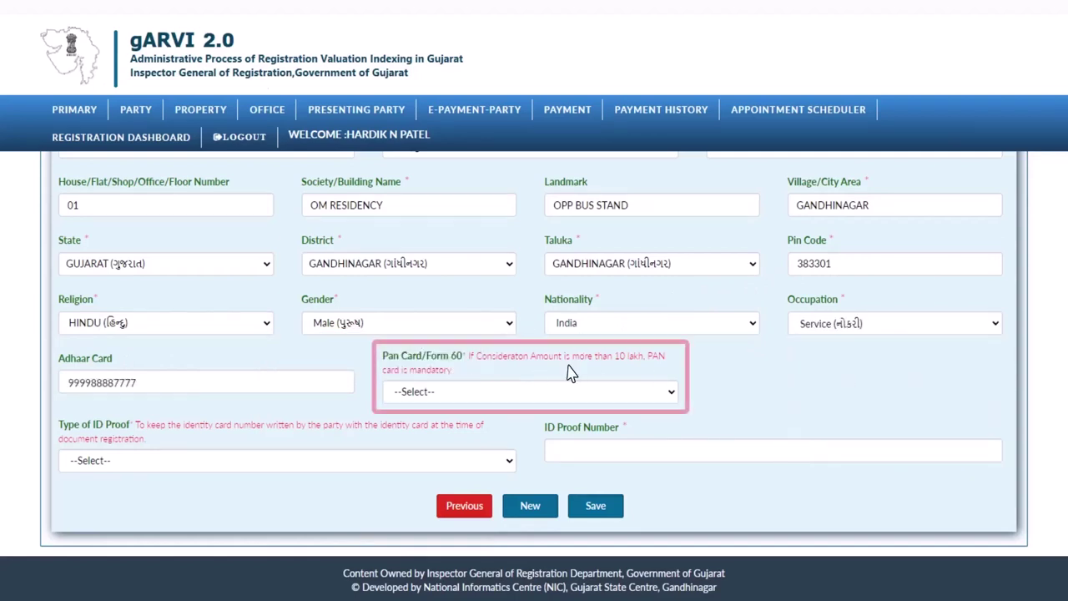
left_click(639, 391)
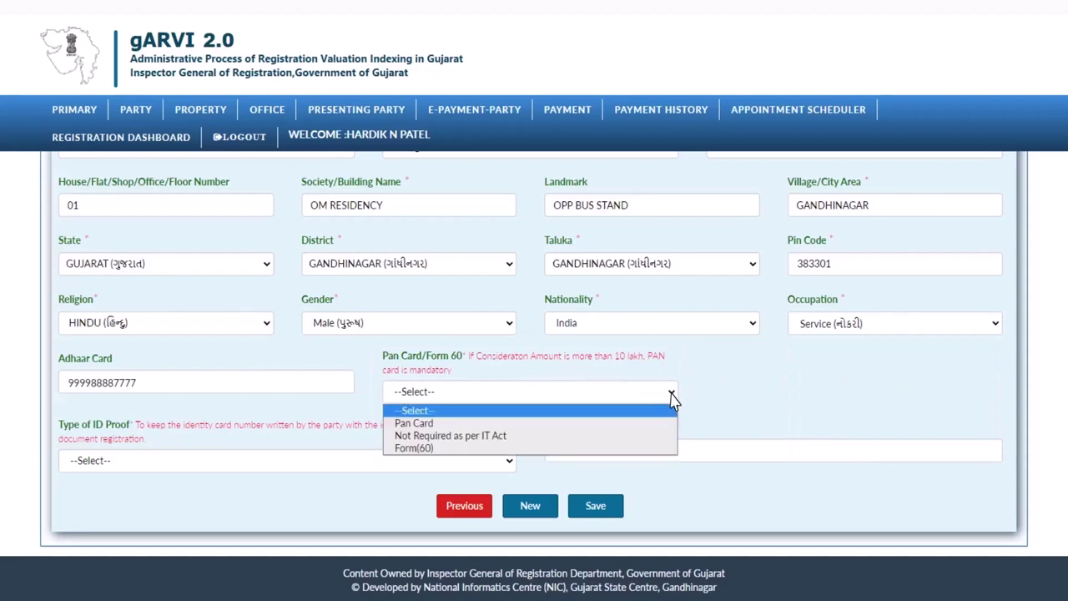
left_click(453, 446)
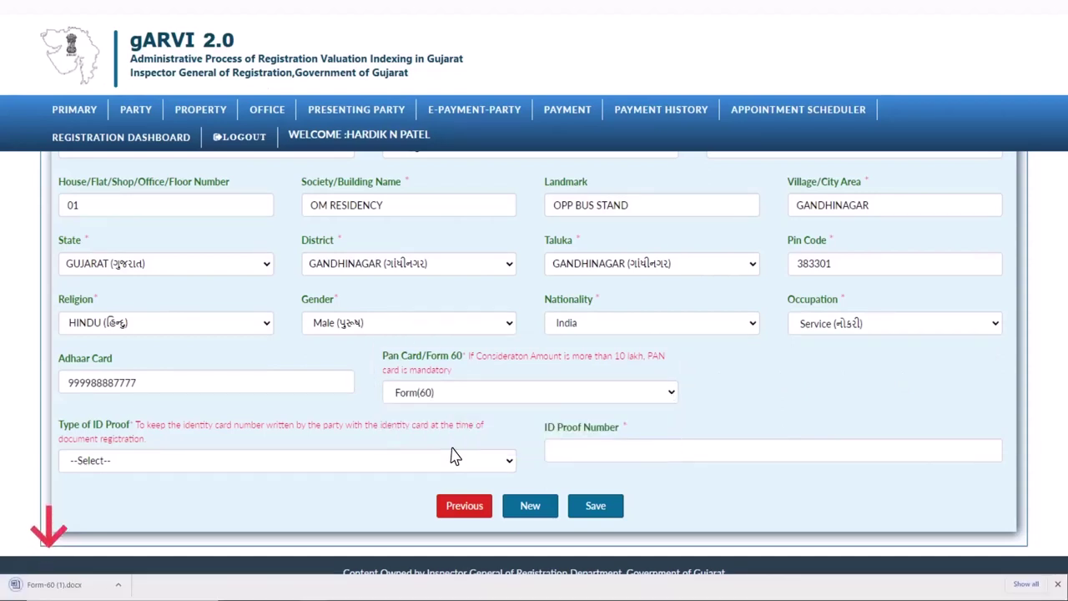
left_click(667, 392)
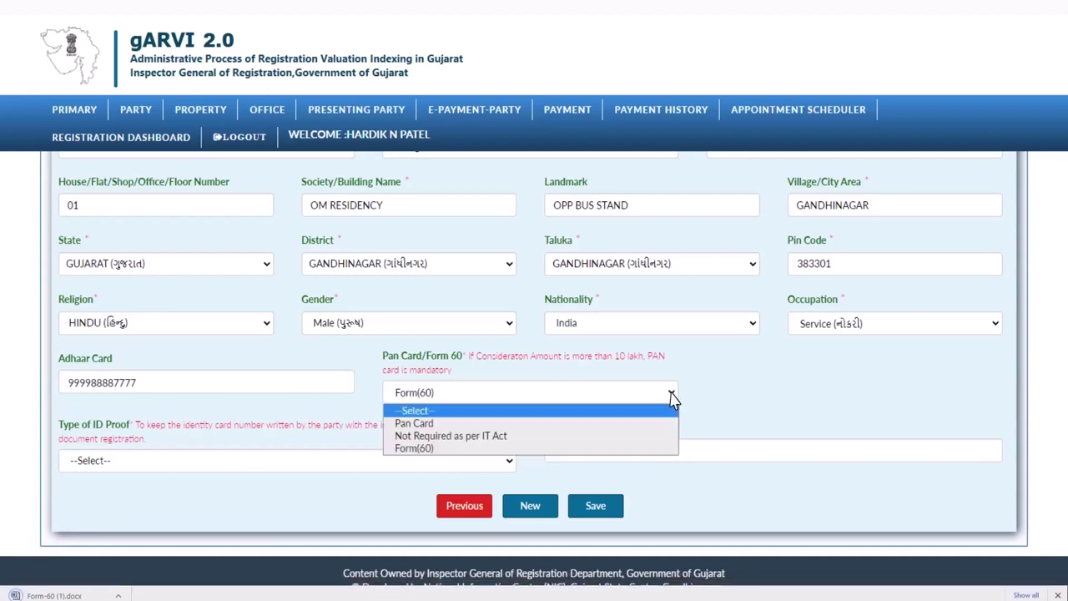
left_click(501, 420)
left_click(508, 461)
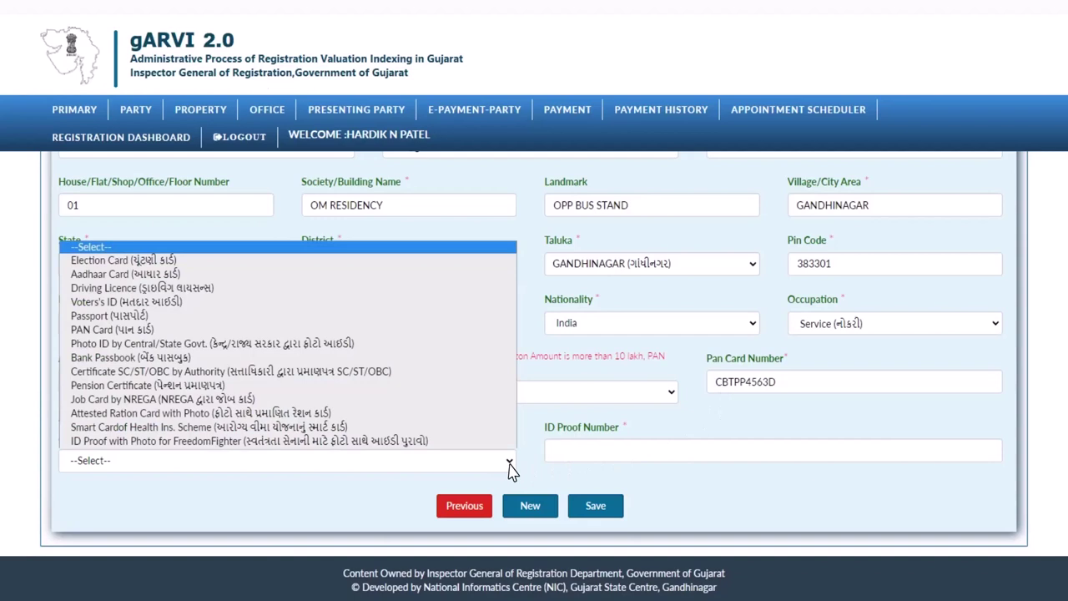
key("Up")
key("Up")
key("Up")
key("Up")
key("Up")
key("Up")
key("Up")
key("Up")
key("Up")
key("Up")
key("Up")
key("Up")
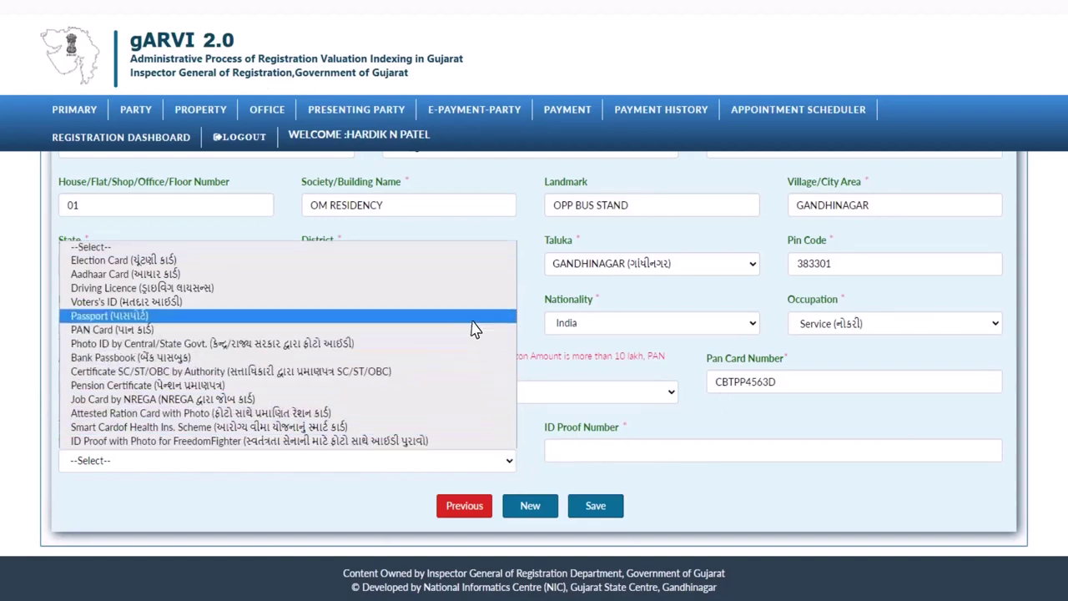
key("Return")
left_click(595, 506)
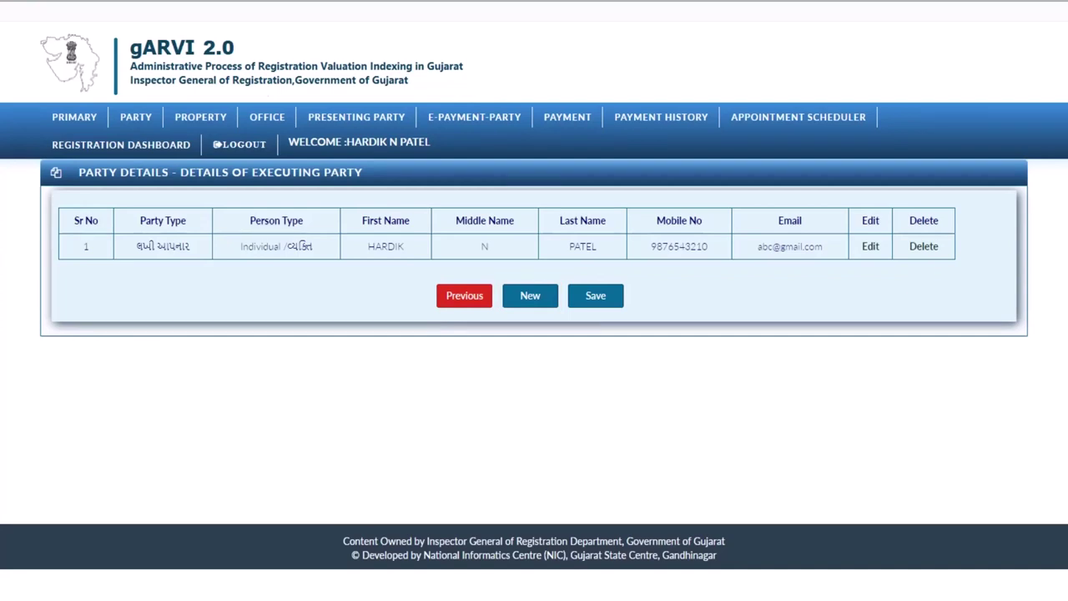
Step: Save the executing, claiming and identifier party forms and proceed through the all-parties overview
left_click(594, 306)
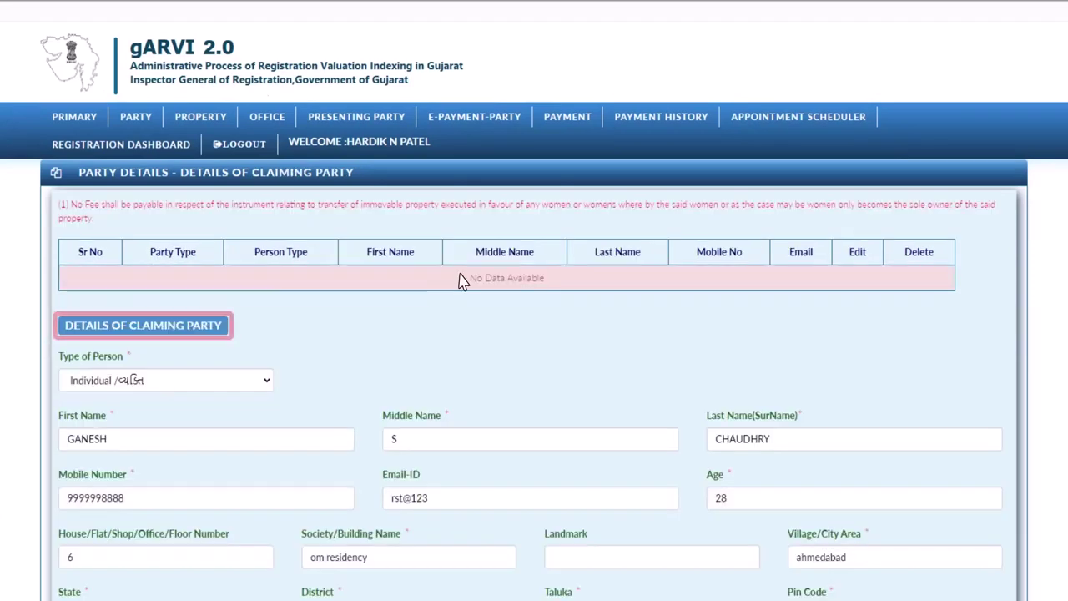
scroll(463, 281, "down", 3)
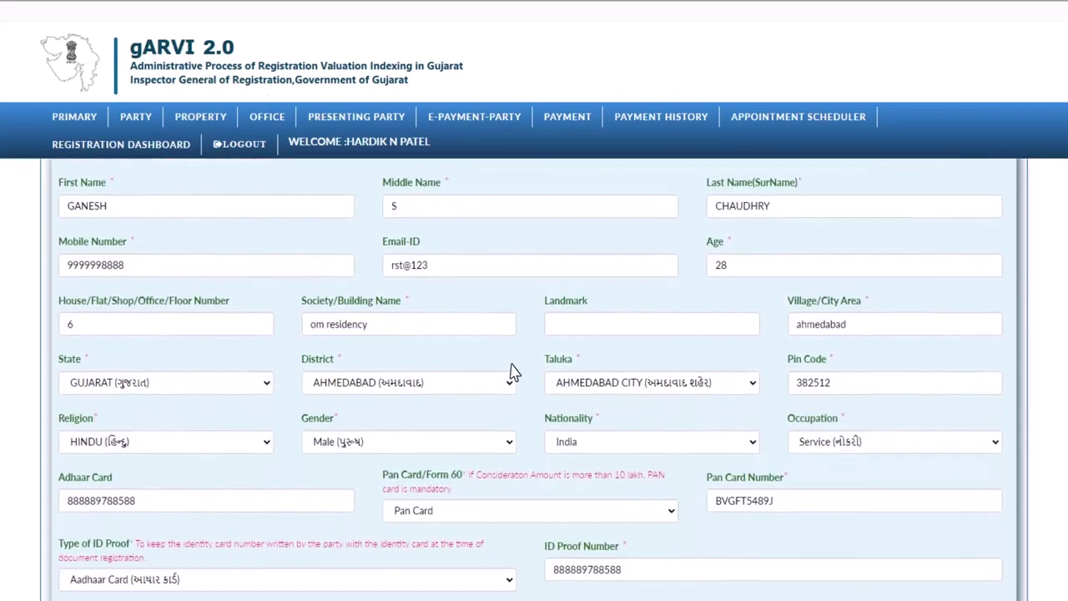
scroll(513, 373, "down", 2)
left_click(595, 524)
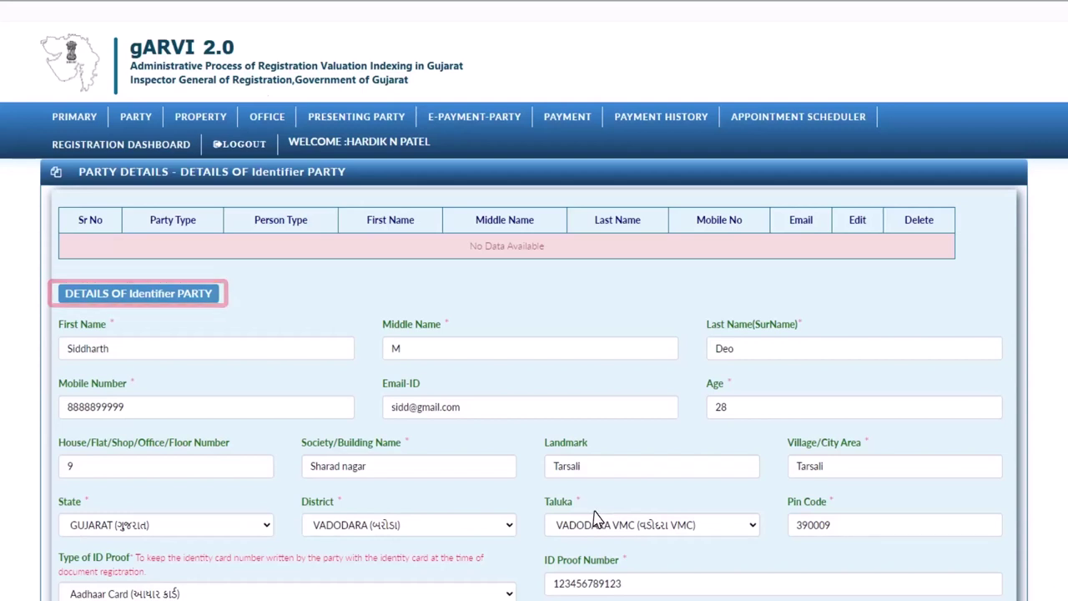
scroll(596, 519, "down", 2)
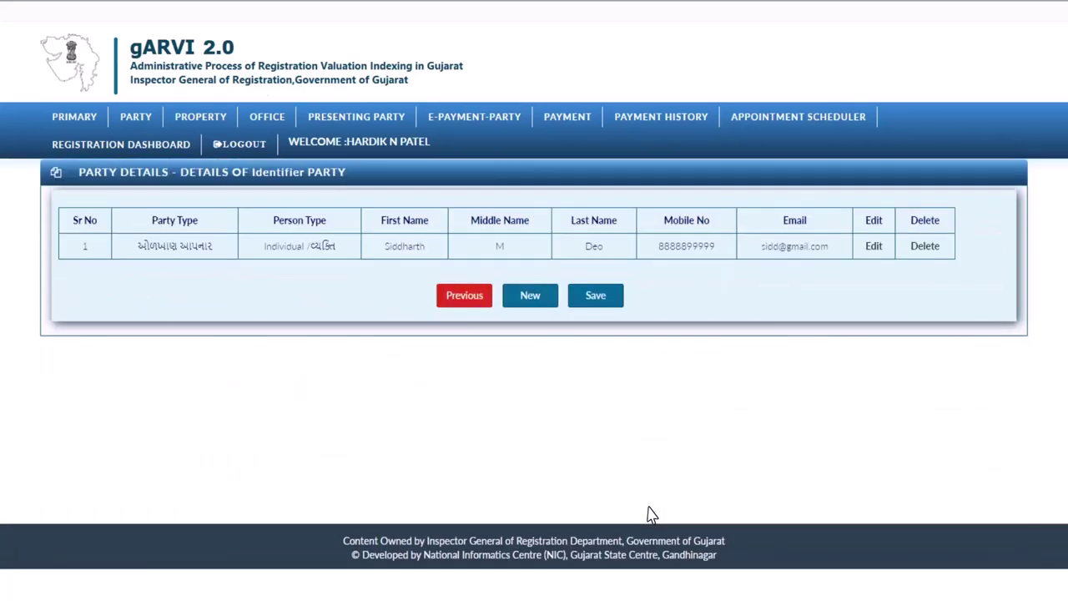
left_click(153, 121)
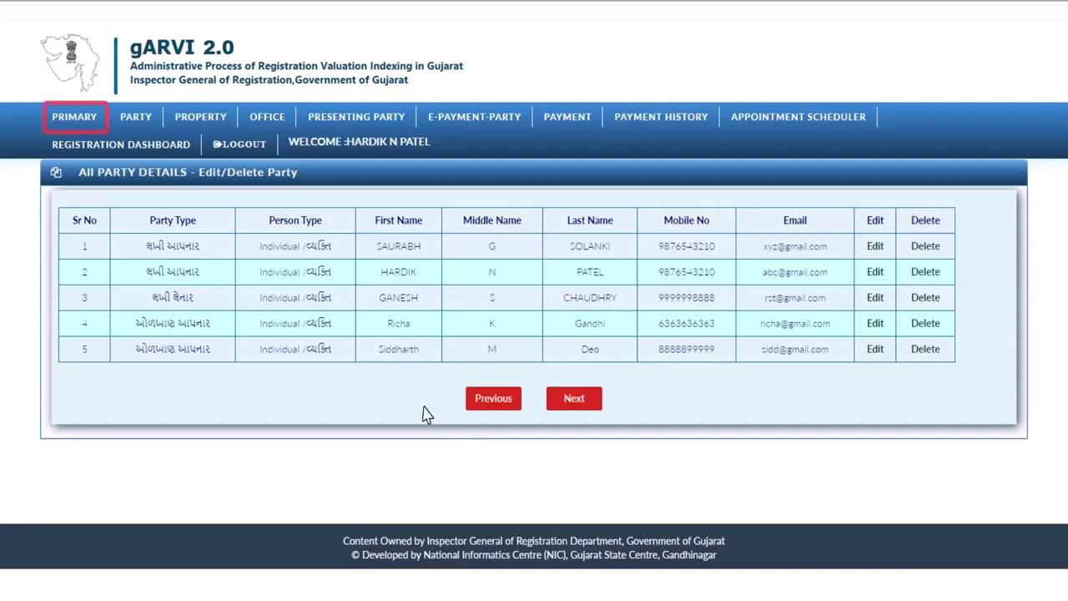
left_click(69, 121)
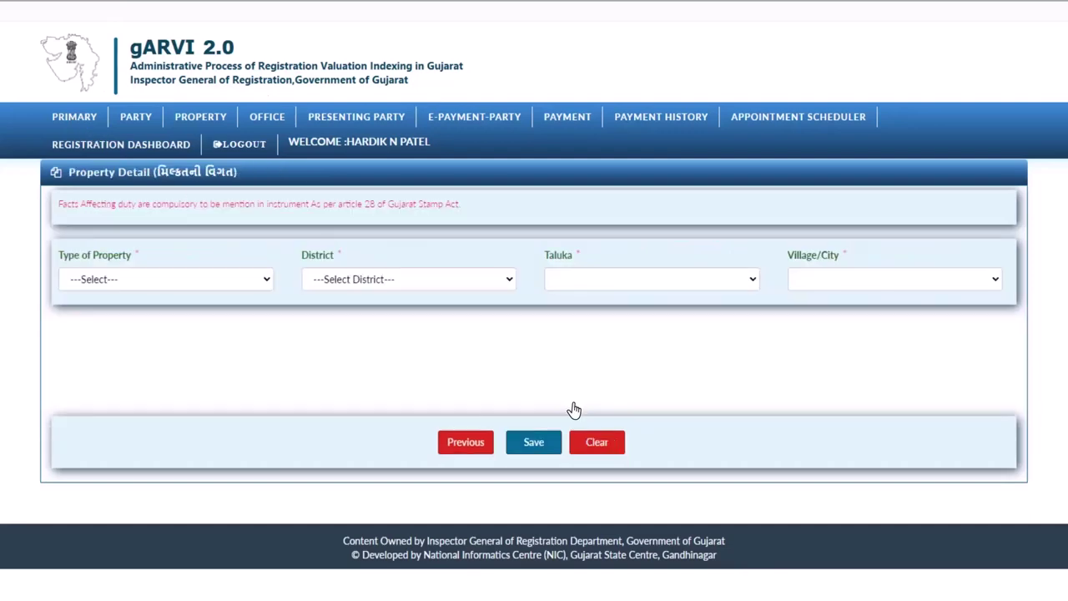
Step: Set the property as Non AgriCulture in GANDHINAGAR district, MANSA taluka and MANSA village
left_click(569, 404)
left_click(269, 282)
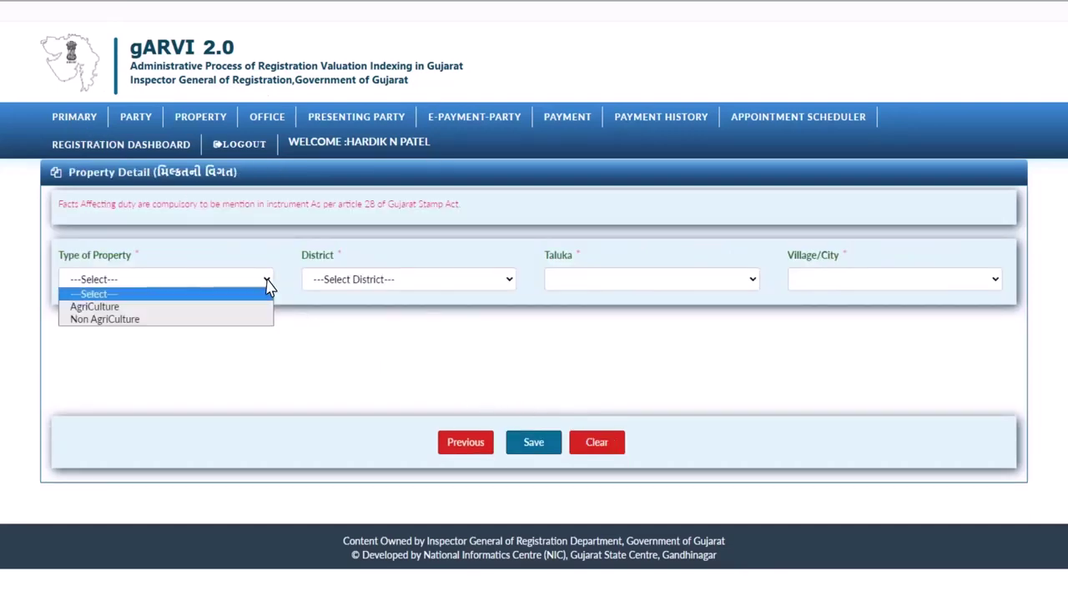
left_click(207, 315)
left_click(507, 284)
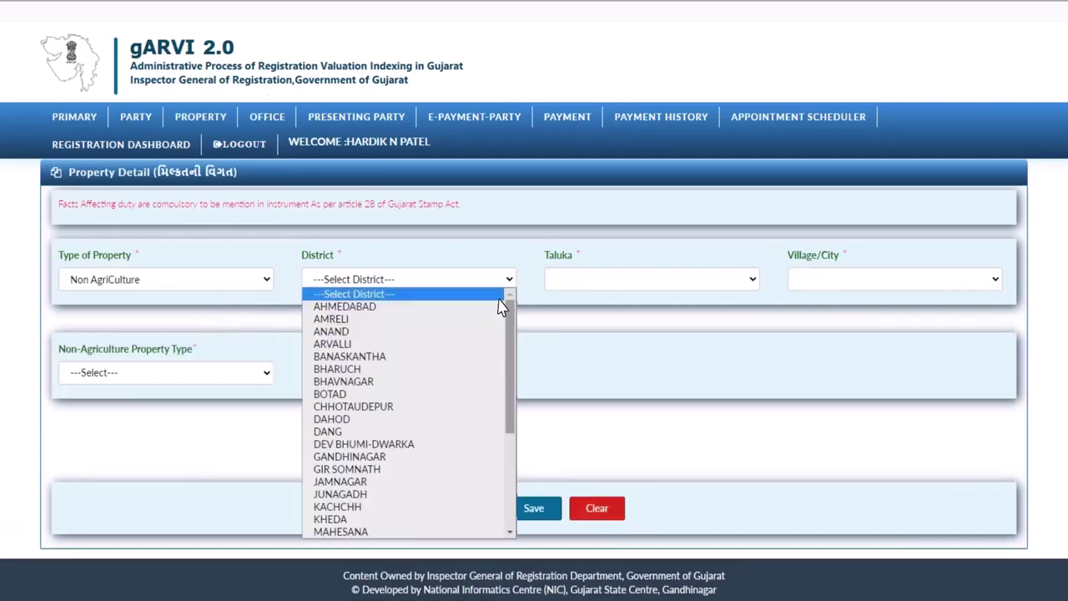
left_click(442, 461)
left_click(751, 281)
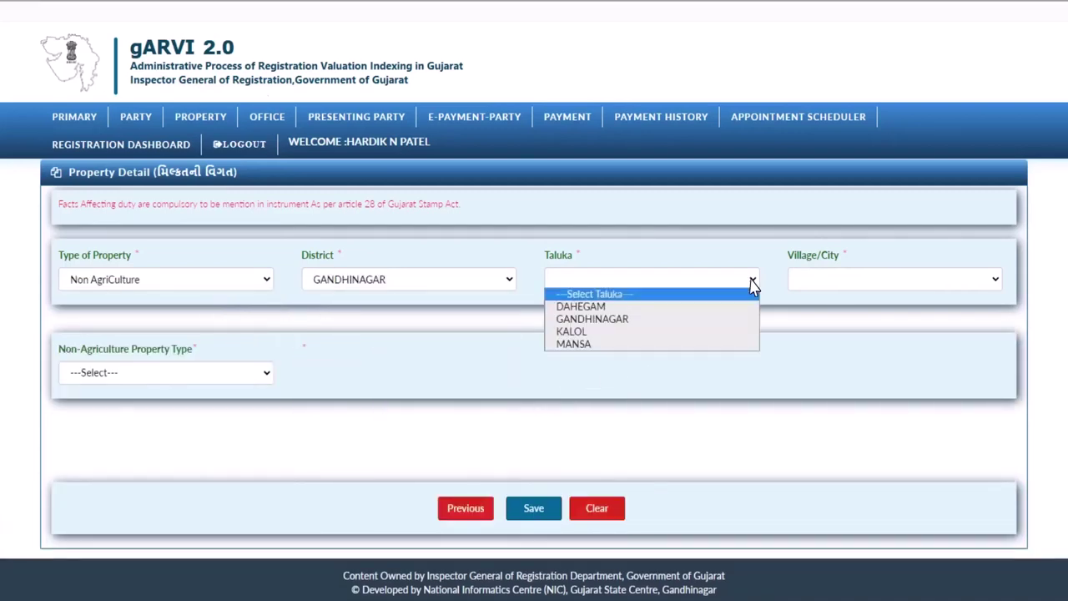
left_click(691, 344)
left_click(955, 288)
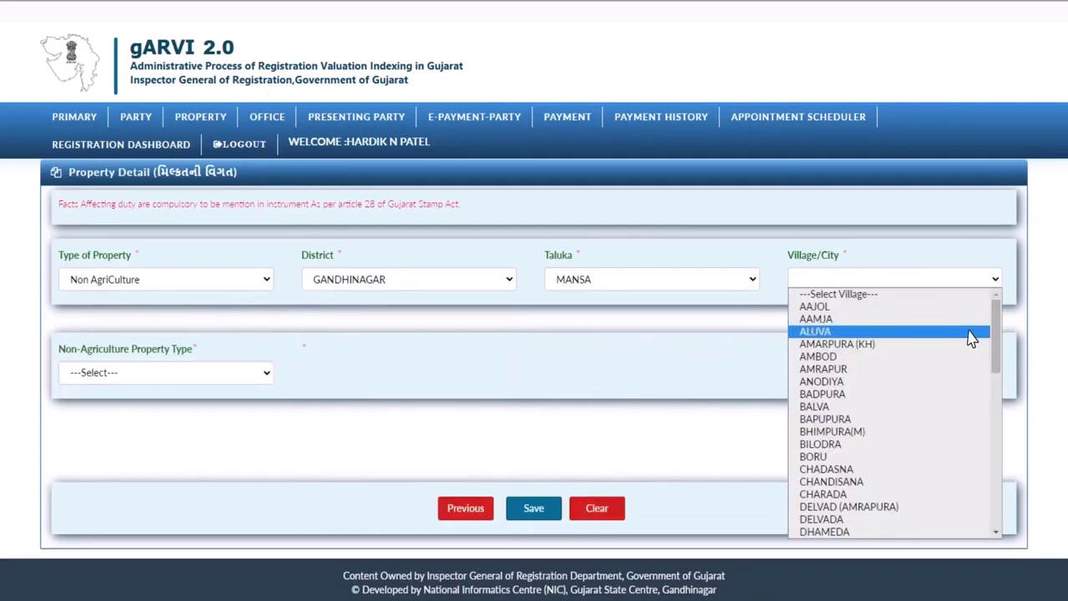
scroll(970, 336, "down", 5)
left_click(946, 393)
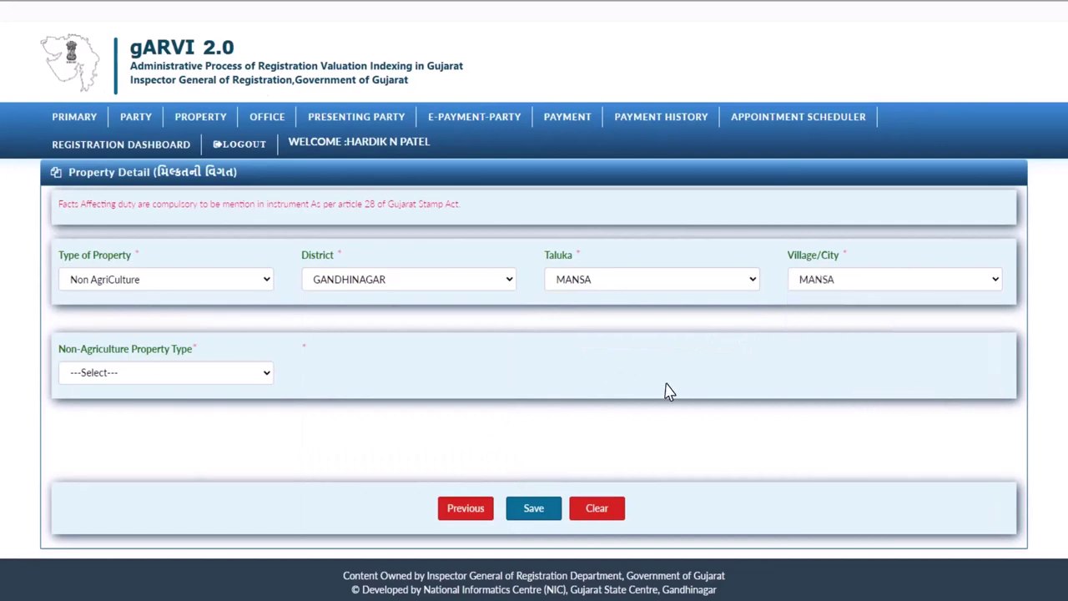
Step: Make it an Open Plot, Developed Land(Residencial), City Survey 235, Plot 15, 230 sq m, and save
left_click(265, 380)
left_click(242, 396)
left_click(417, 382)
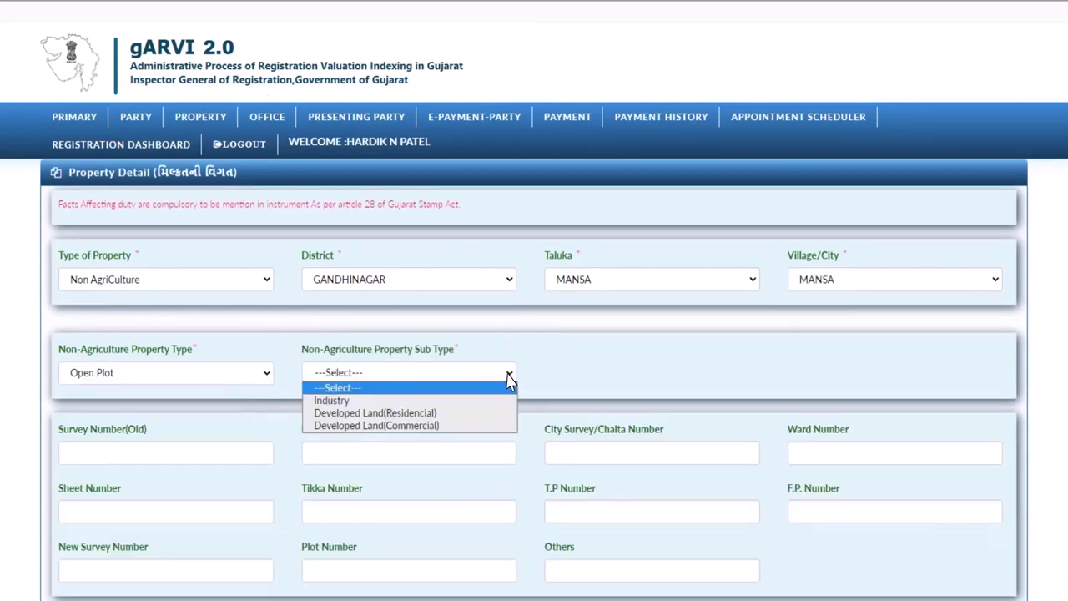
left_click(488, 412)
scroll(489, 420, "down", 3)
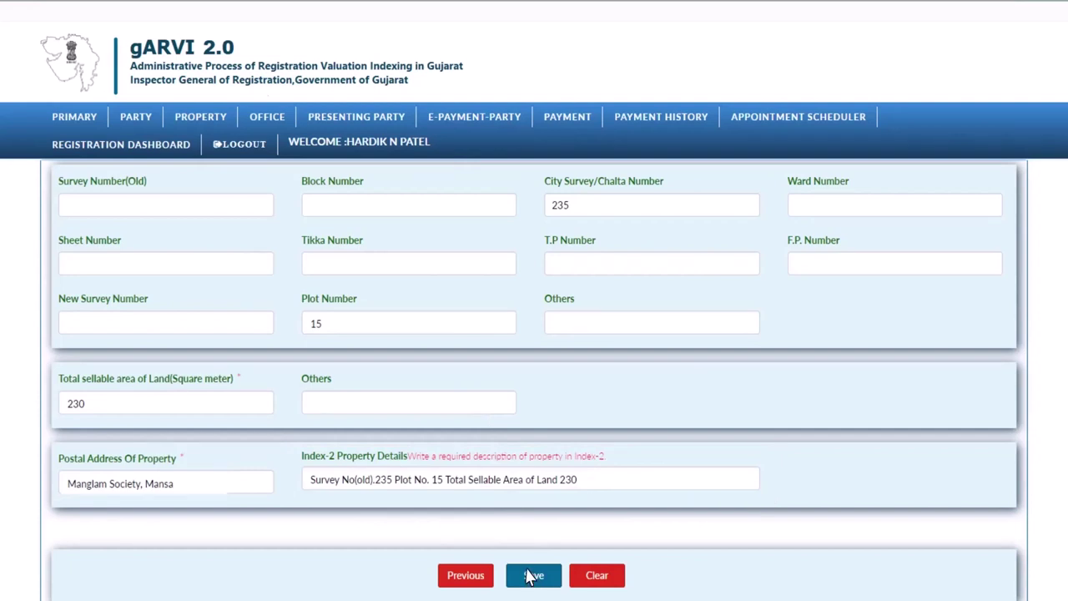
left_click(531, 576)
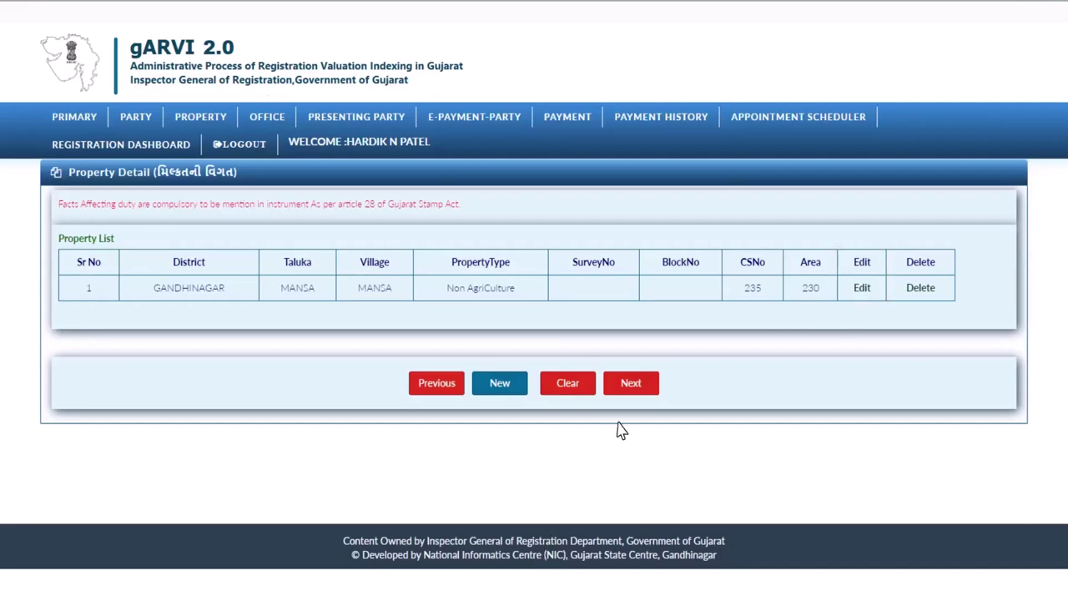
Step: Select S.R.O - MANSA as the Sub Registrar Office and save it
left_click(640, 391)
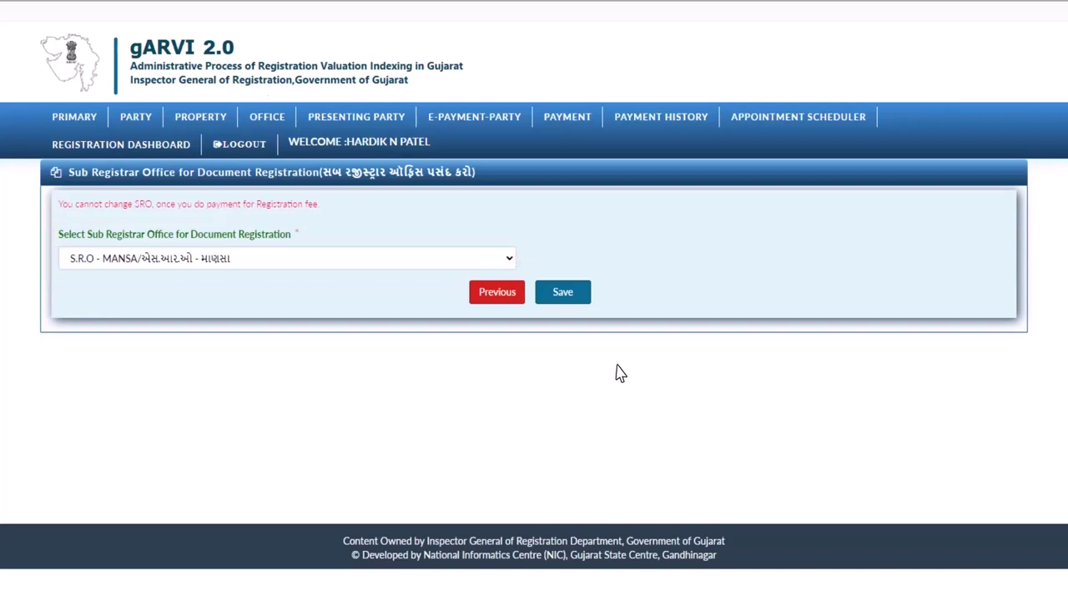
left_click(508, 263)
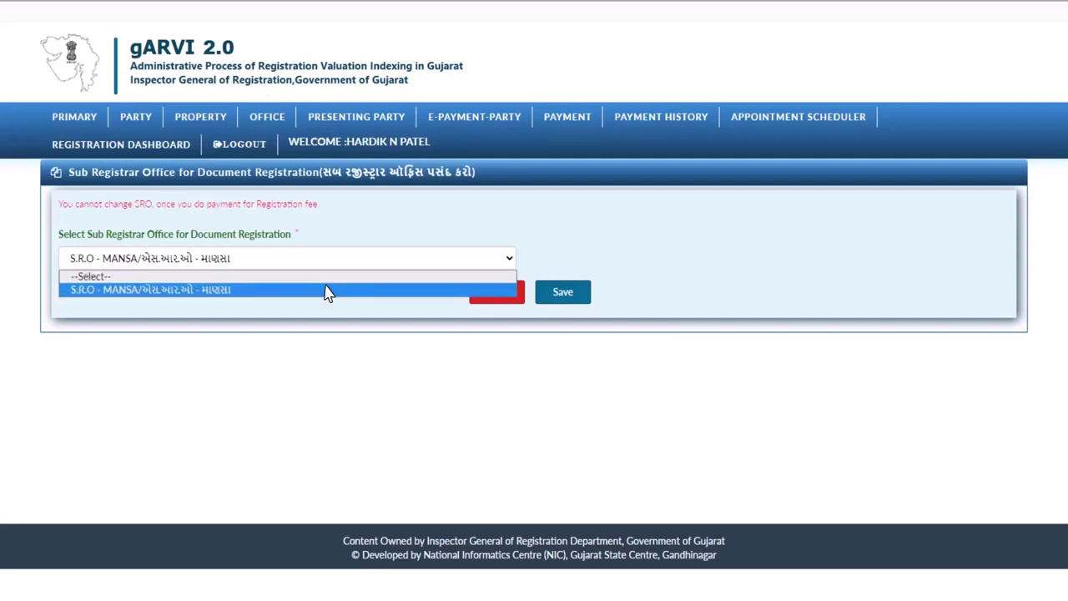
left_click(328, 289)
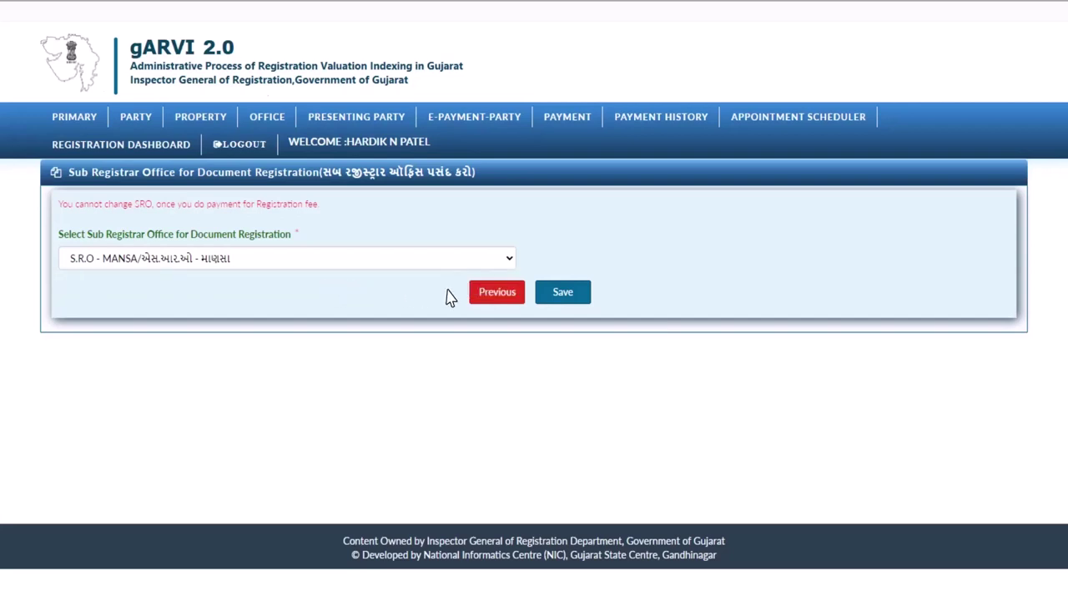
left_click(564, 304)
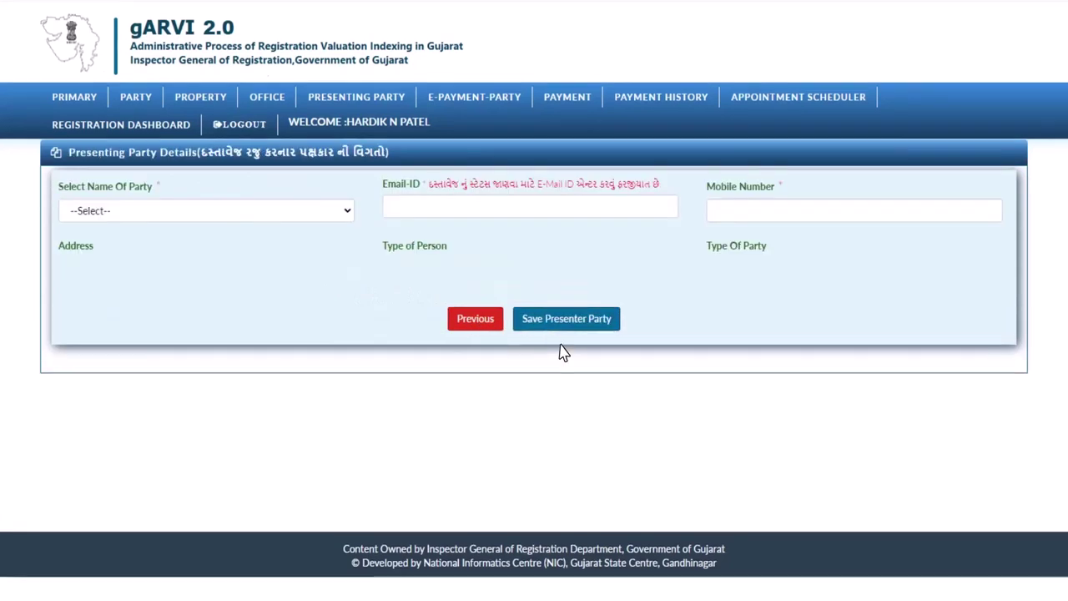
Step: Pick the individual executing party in Select Name Of Party and save it as presenter
left_click(348, 215)
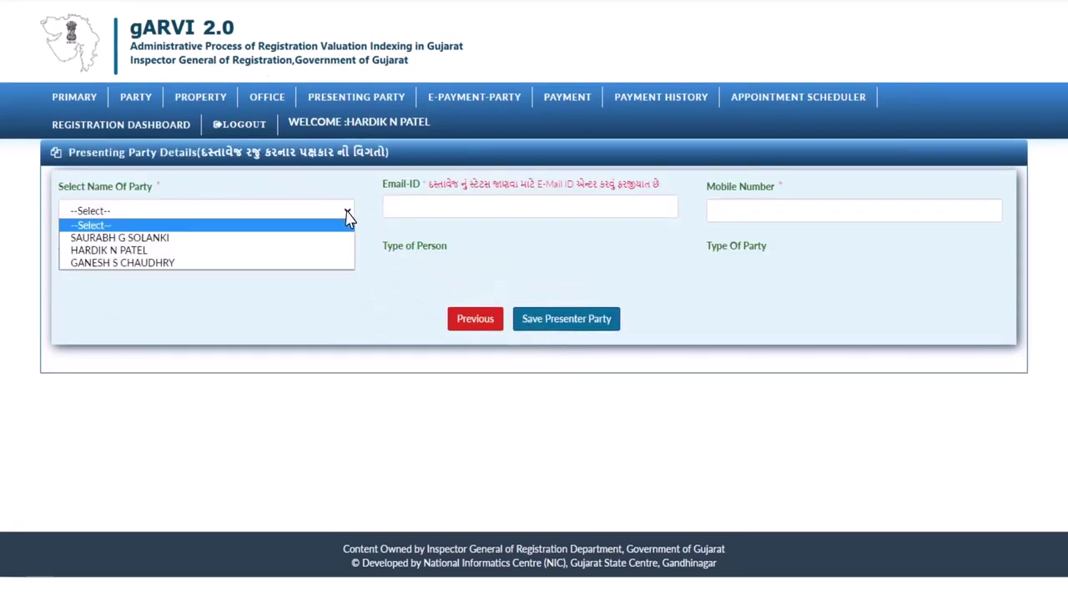
left_click(140, 249)
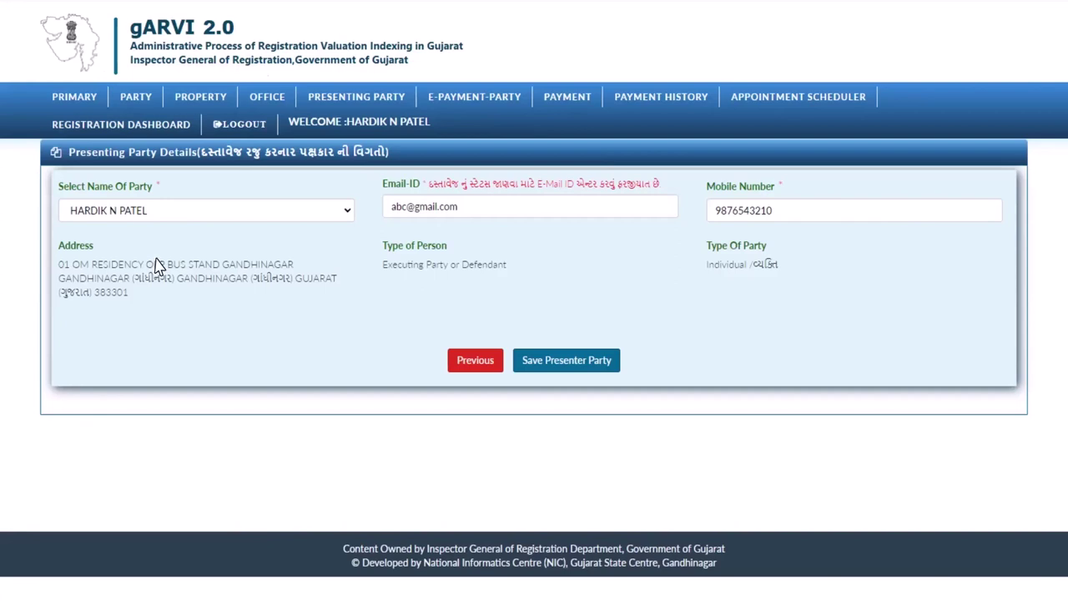
left_click(567, 360)
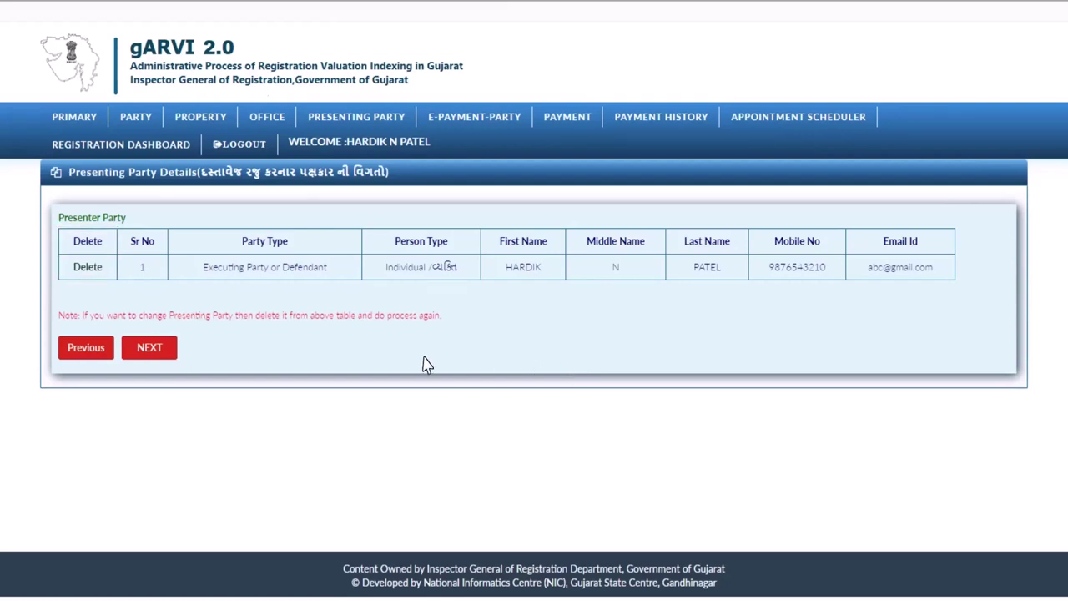
Step: Choose the executing party as E-Payment Payee, save it, and continue to Payment Details
left_click(154, 353)
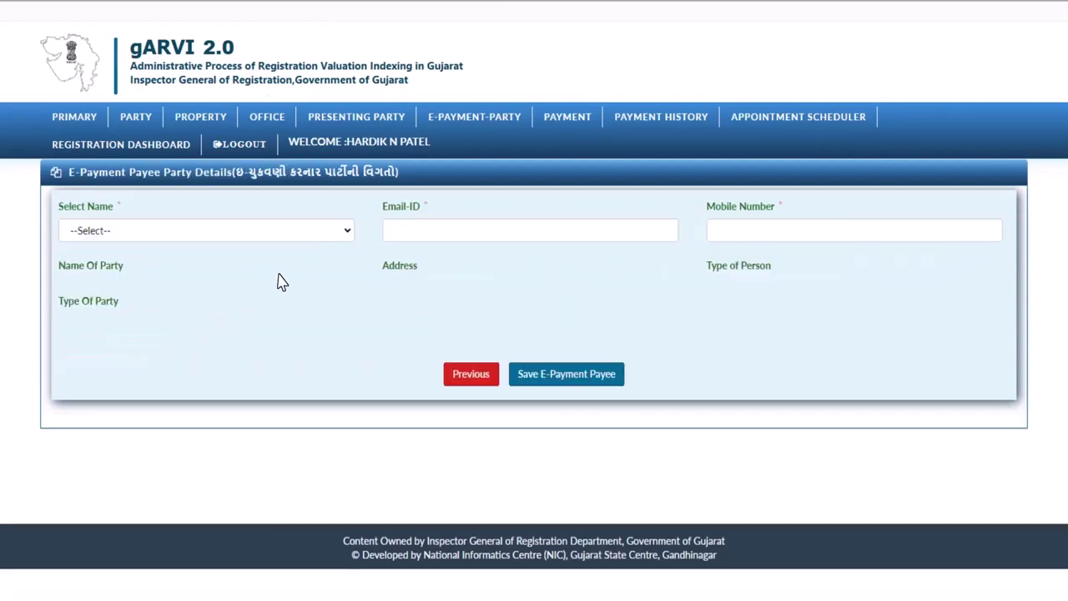
left_click(348, 233)
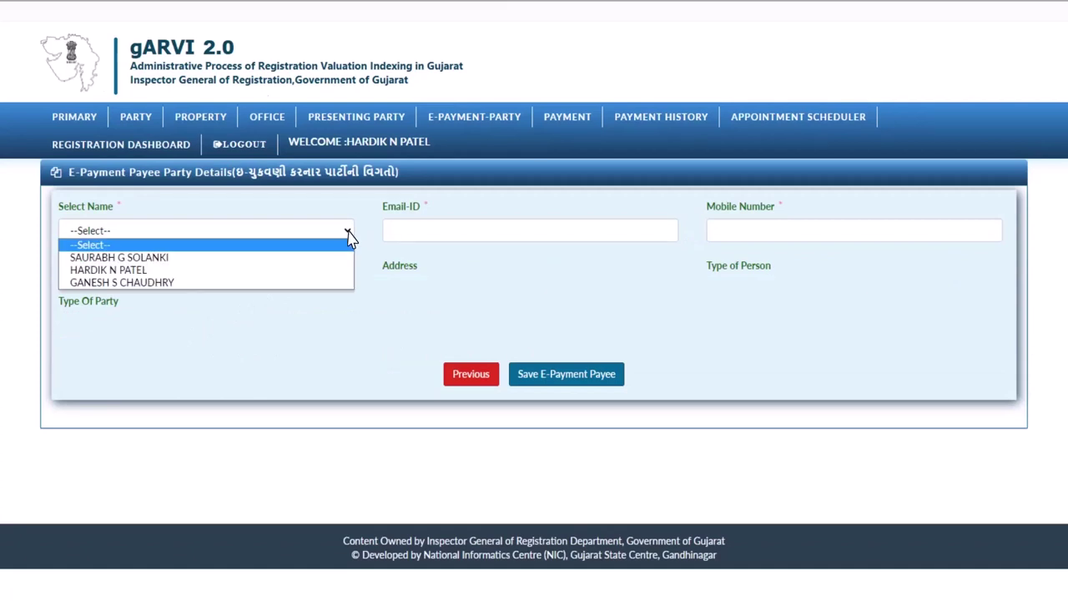
left_click(147, 269)
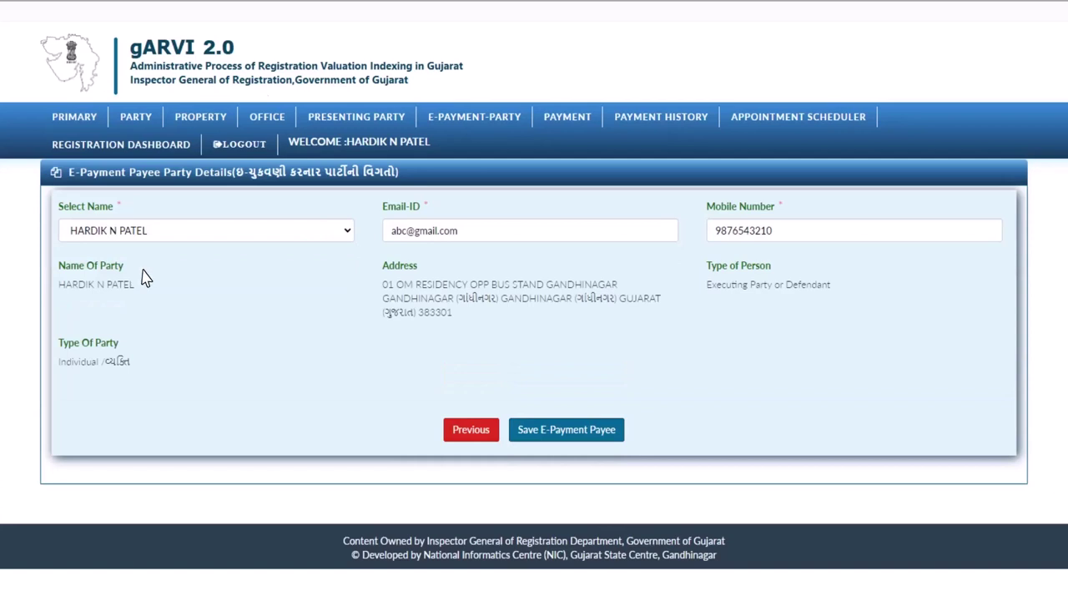
left_click(574, 442)
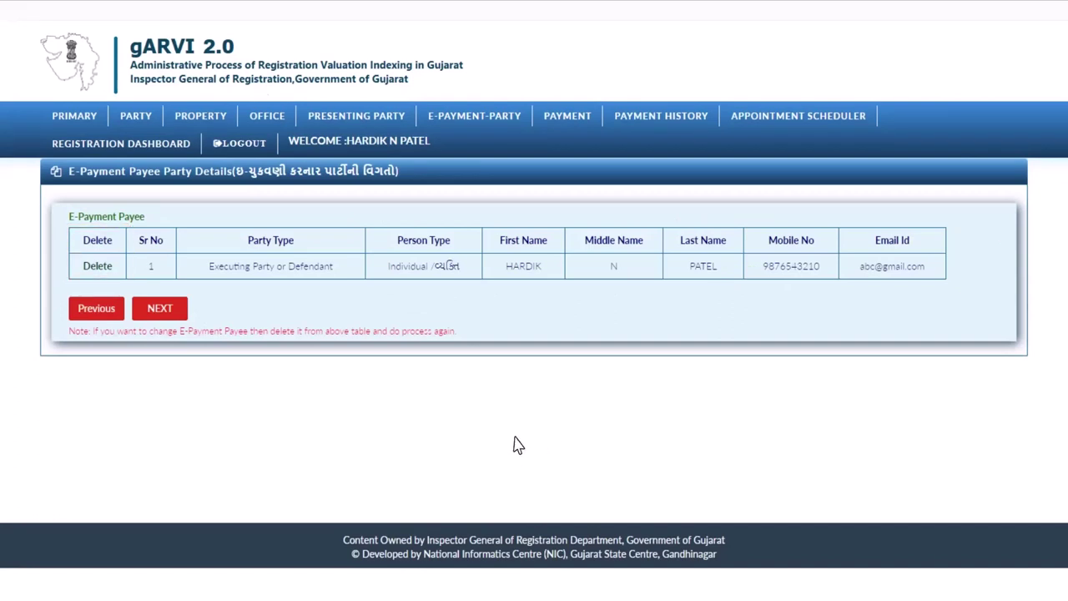
left_click(159, 308)
Step: Enter a consideration amount of 1200000 and 5 endorsement pages
type("1200000")
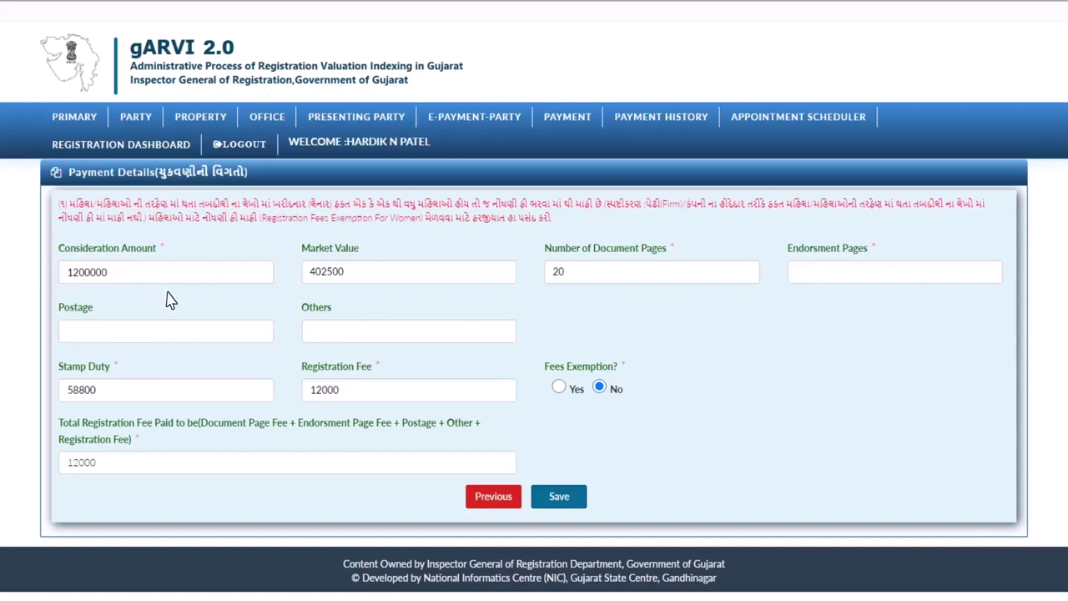
type("5")
key("Tab")
Step: Try the Women Exemption, revert fee exemption to No, and save the payment details
left_click(558, 388)
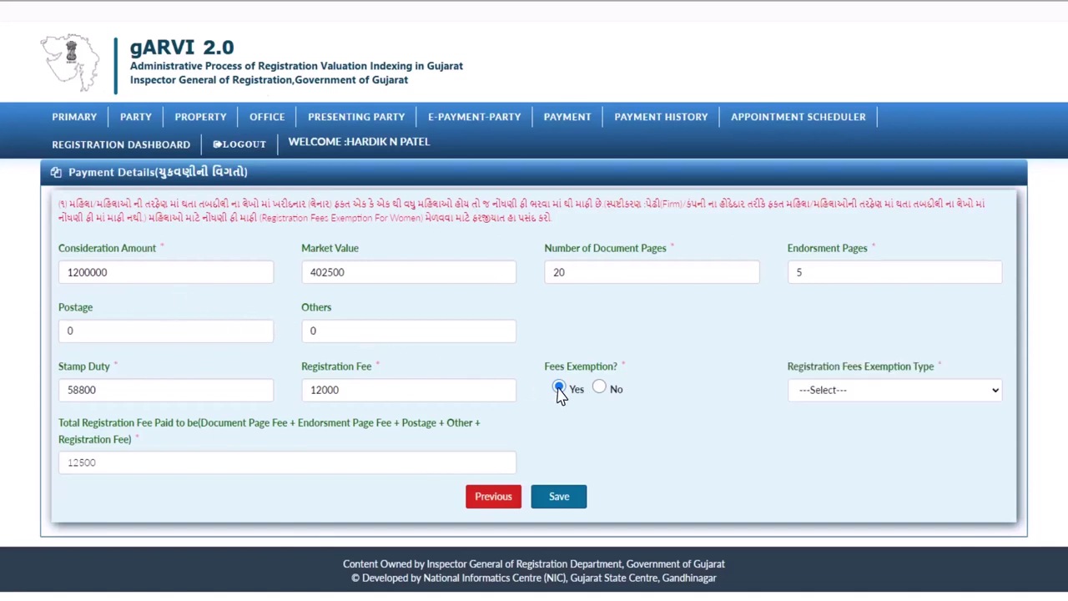
left_click(995, 396)
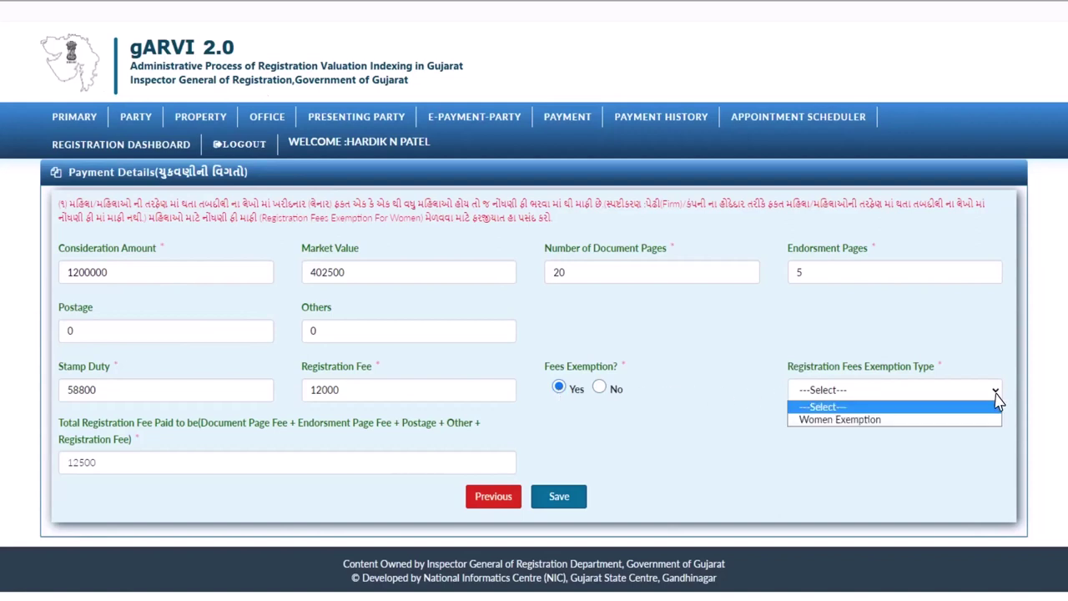
left_click(884, 420)
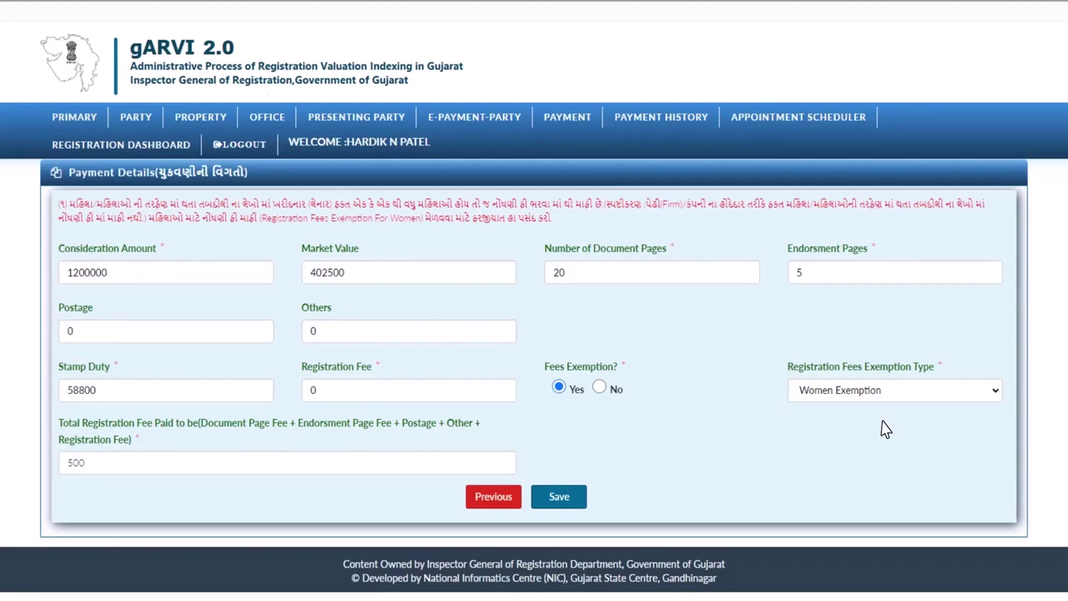
left_click(599, 387)
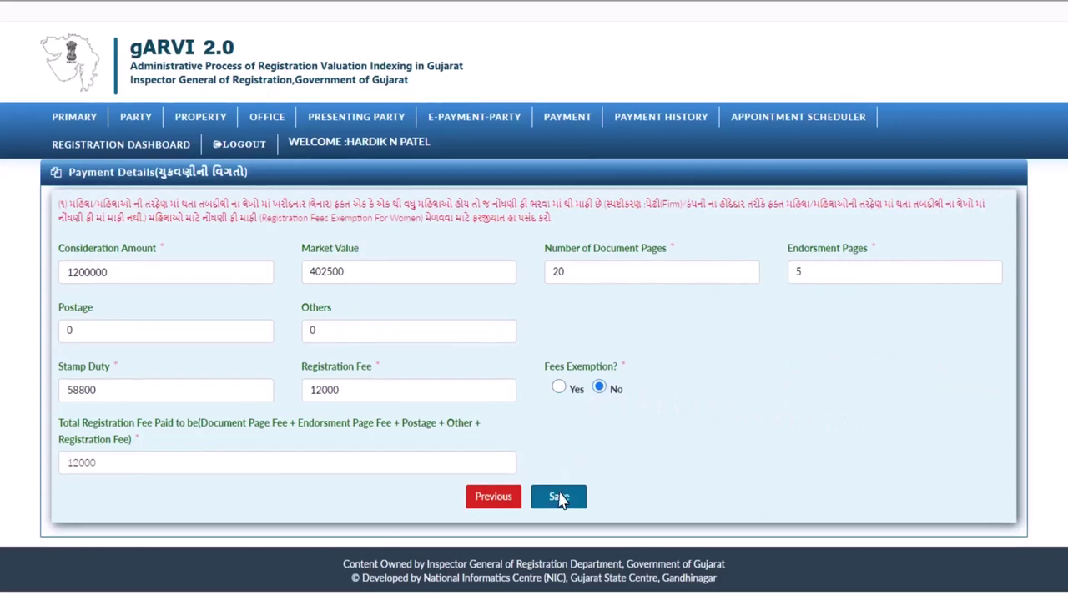
left_click(558, 497)
Step: Set the fee type to Registration Fee (12500.00) and save to proceed to Cyber Treasury payment
left_click(672, 234)
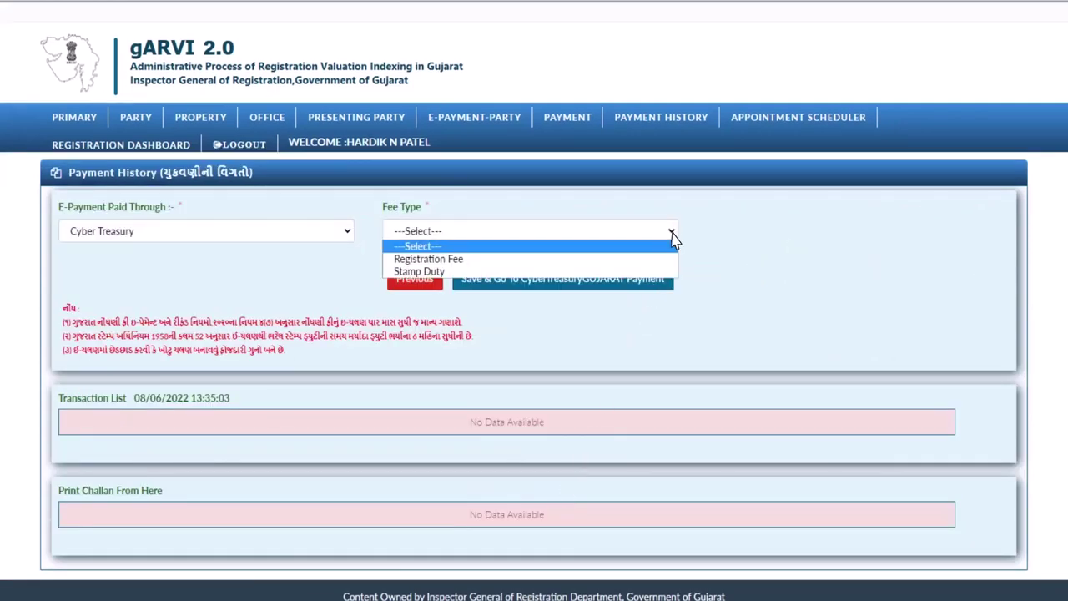
key("Down")
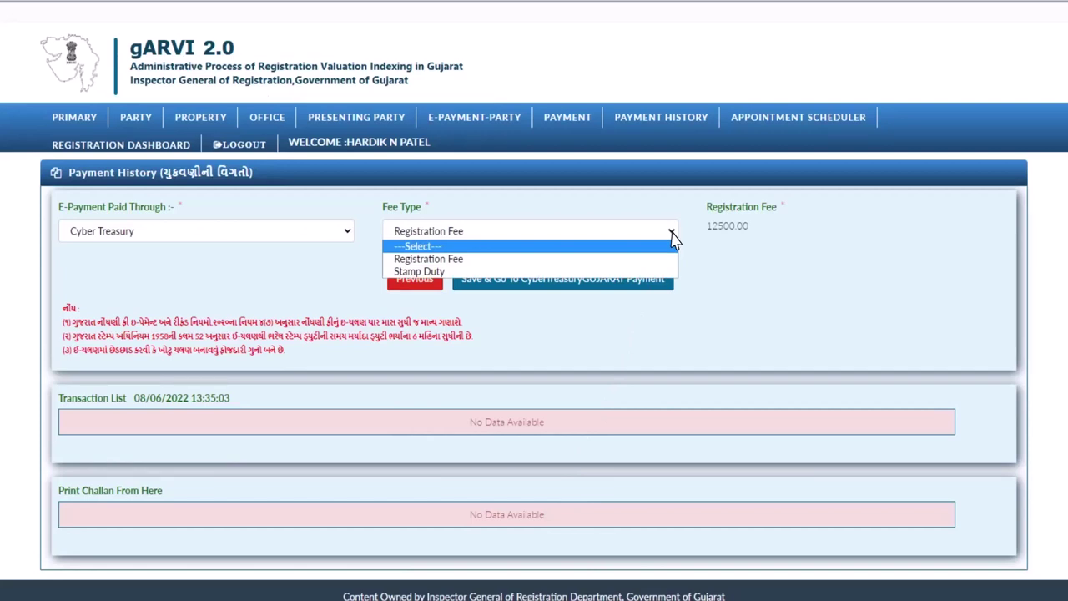
left_click(464, 261)
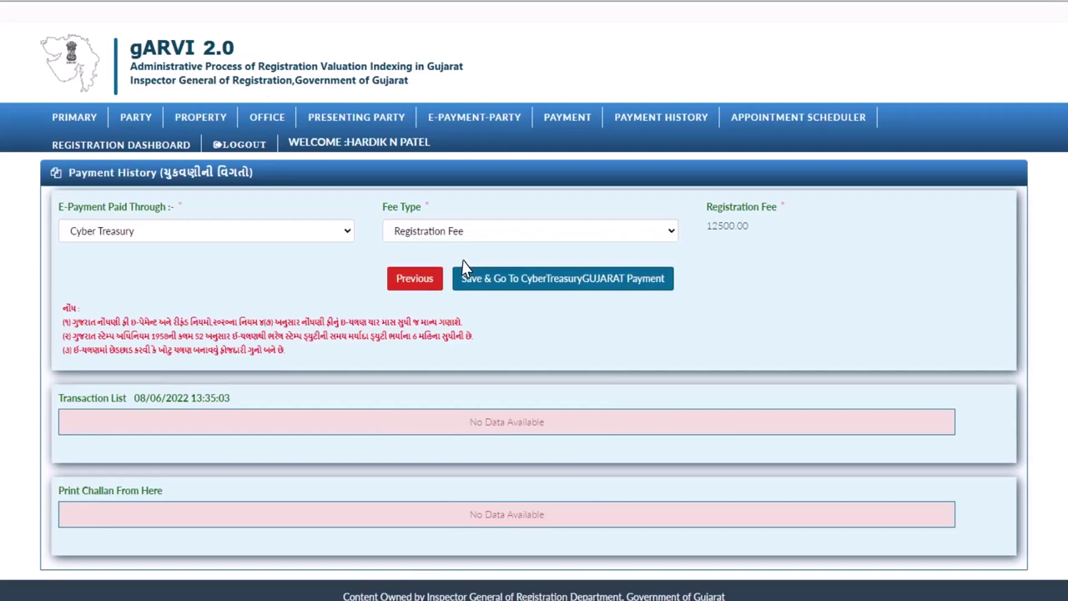
left_click(563, 285)
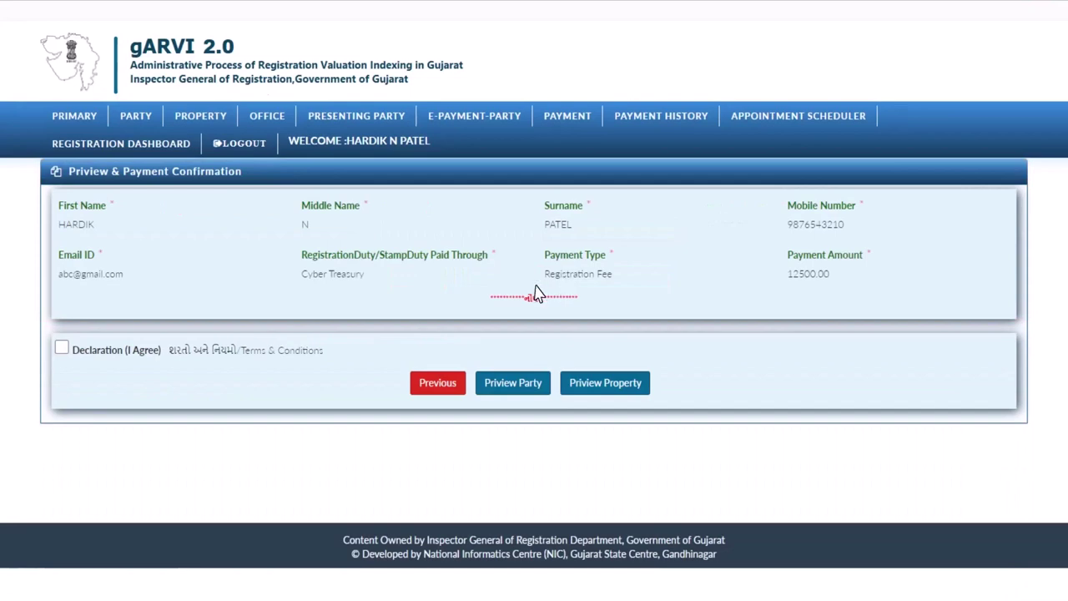
Step: Agree to the declaration, check the property preview, and confirm the 12500 registration fee
left_click(62, 349)
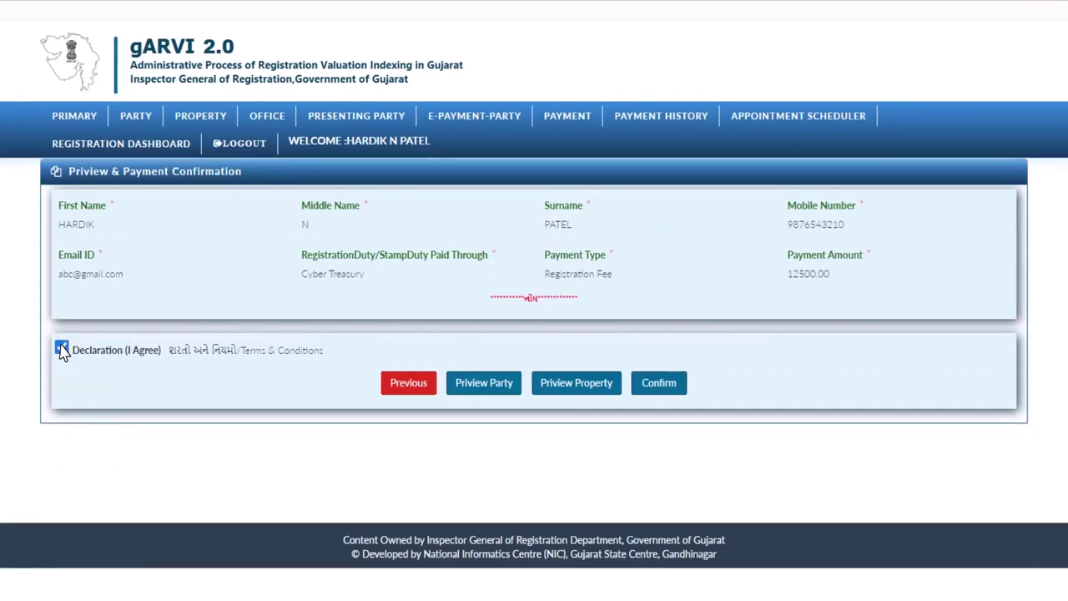
left_click(574, 393)
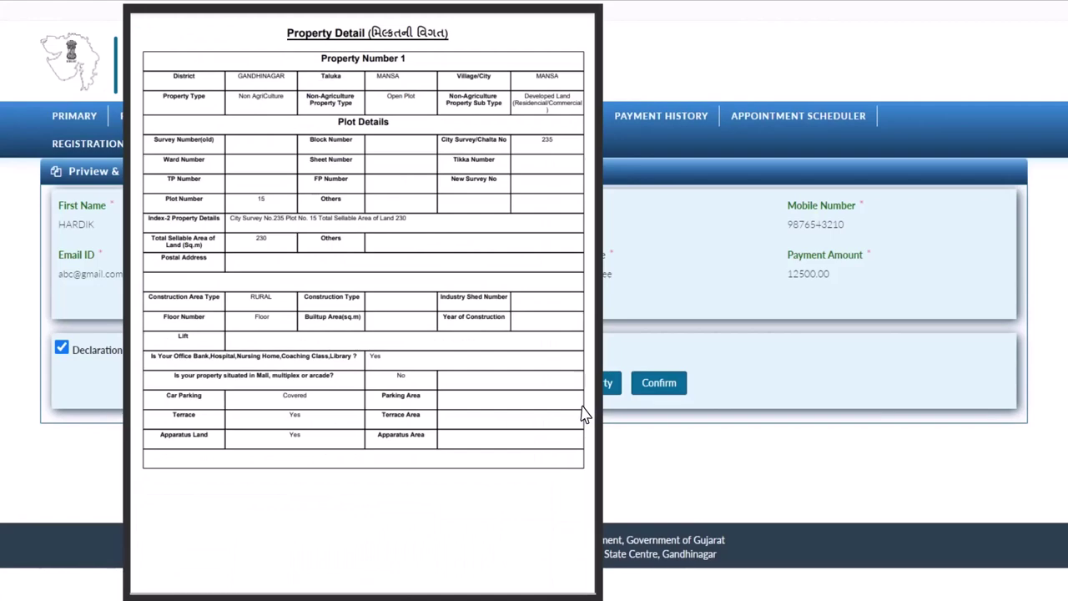
left_click(584, 414)
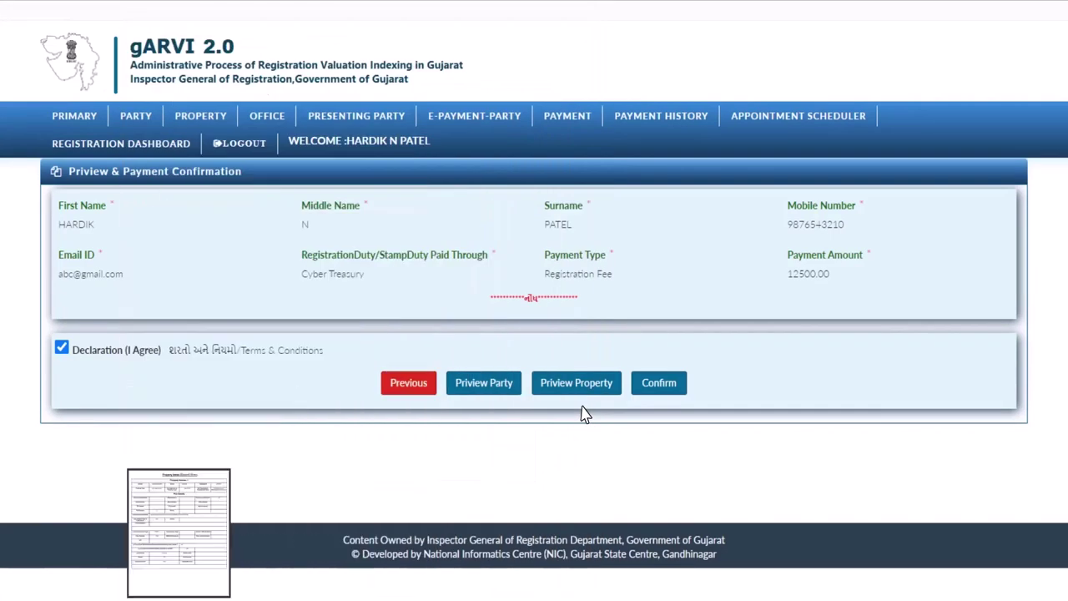
left_click(659, 390)
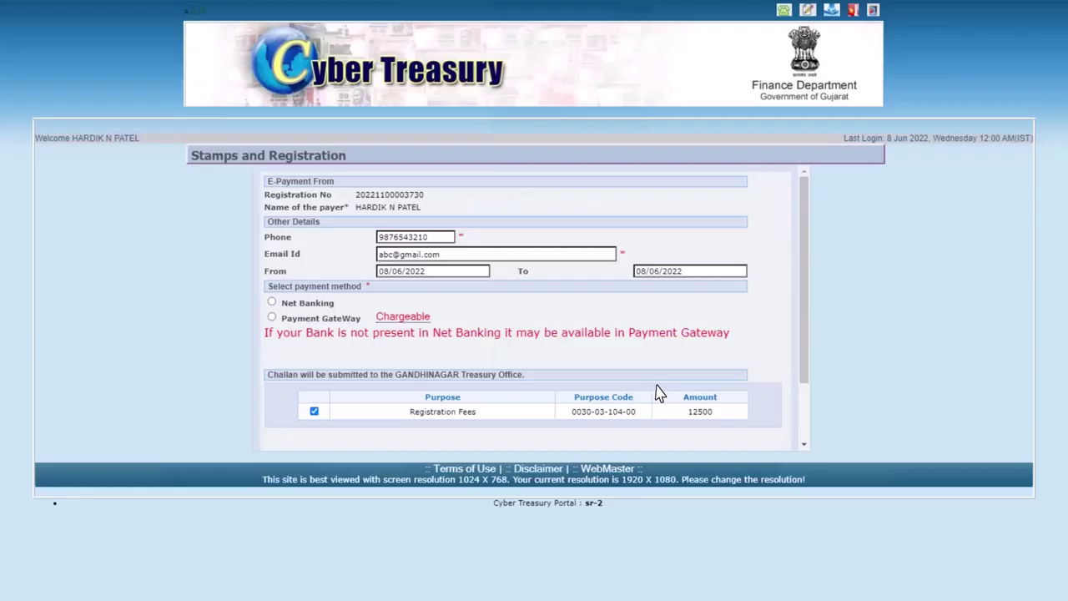
Step: Choose State Bank of India net banking and confirm the 12500 payment
left_click(271, 302)
scroll(274, 309, "down", 2)
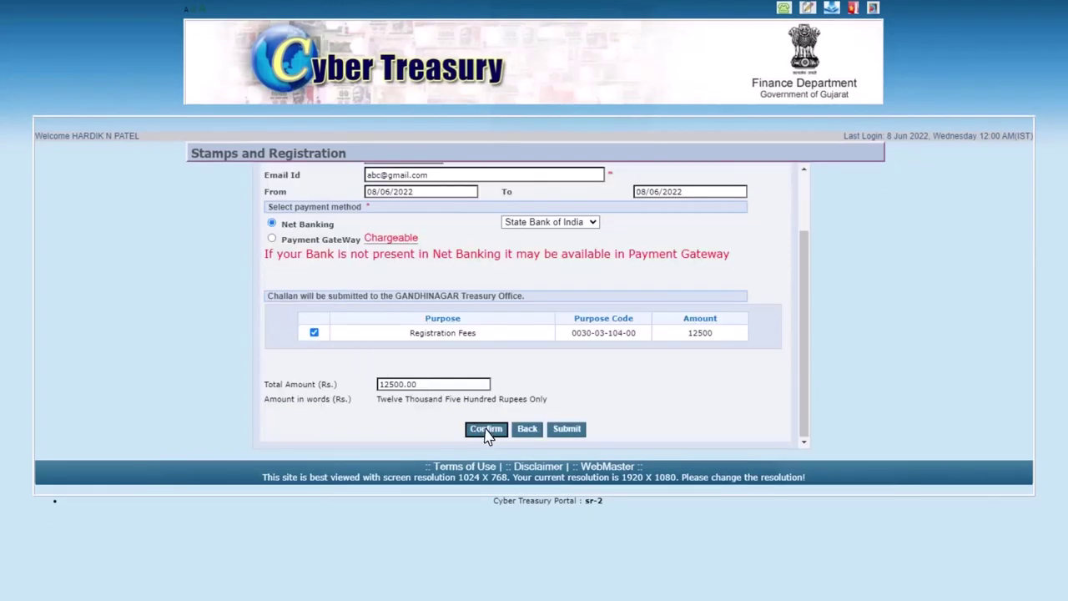
left_click(486, 431)
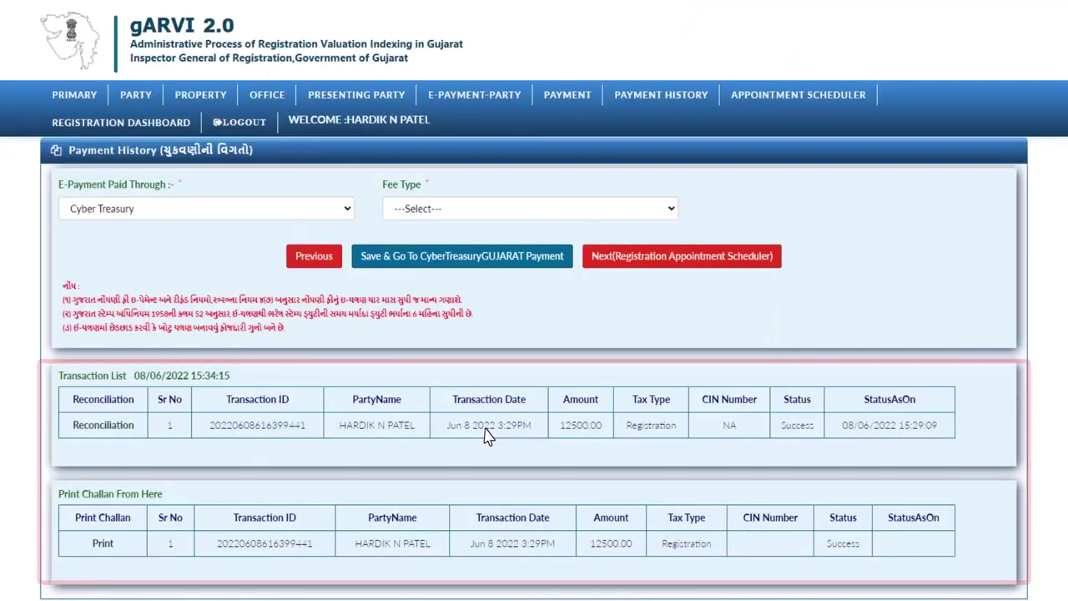
Step: Print the e-challan for the 12500.00 registration payment
left_click(102, 549)
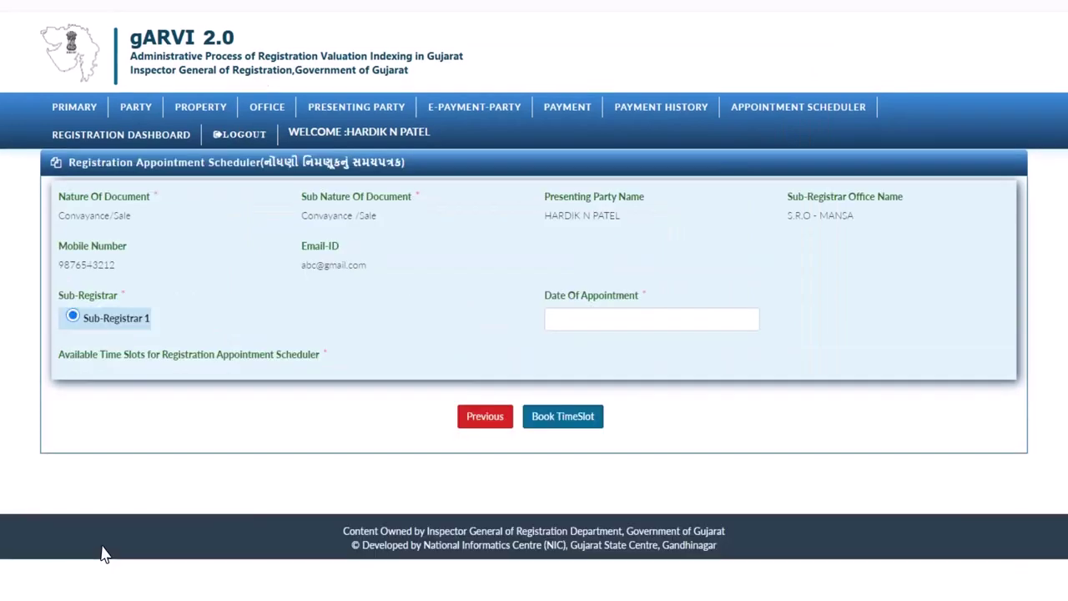
Step: Choose 08/06/2022 as the appointment date, take the 04:50 PM slot, and book it
left_click(559, 317)
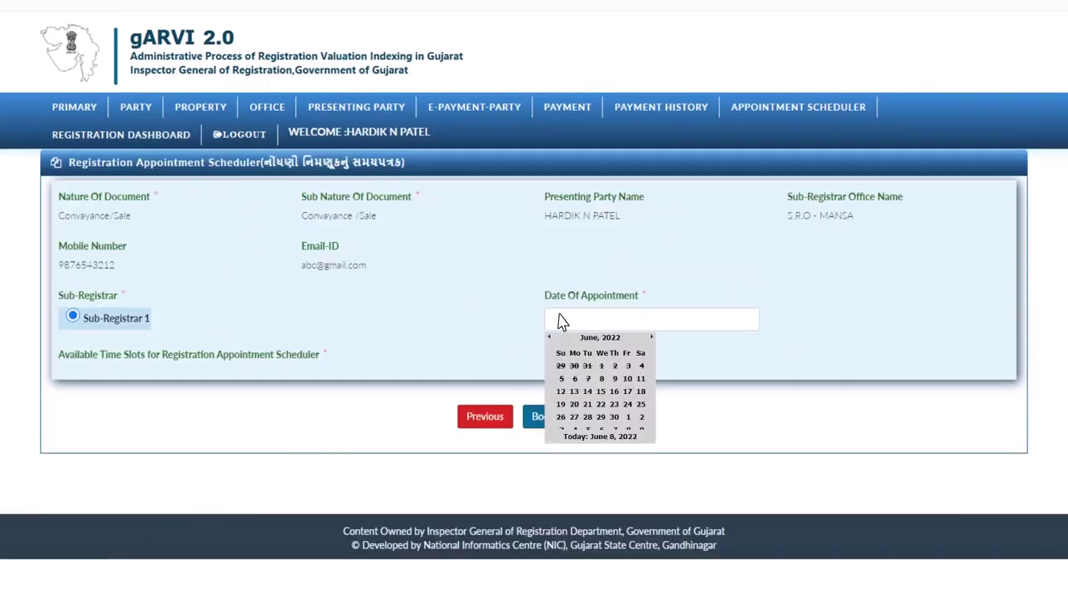
left_click(601, 378)
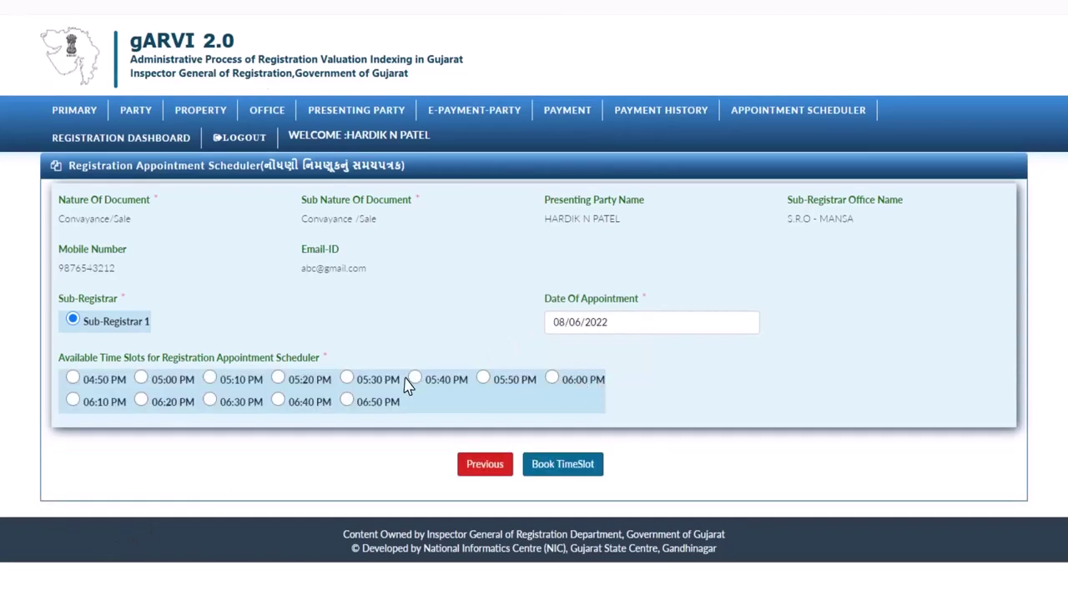
left_click(73, 378)
left_click(571, 466)
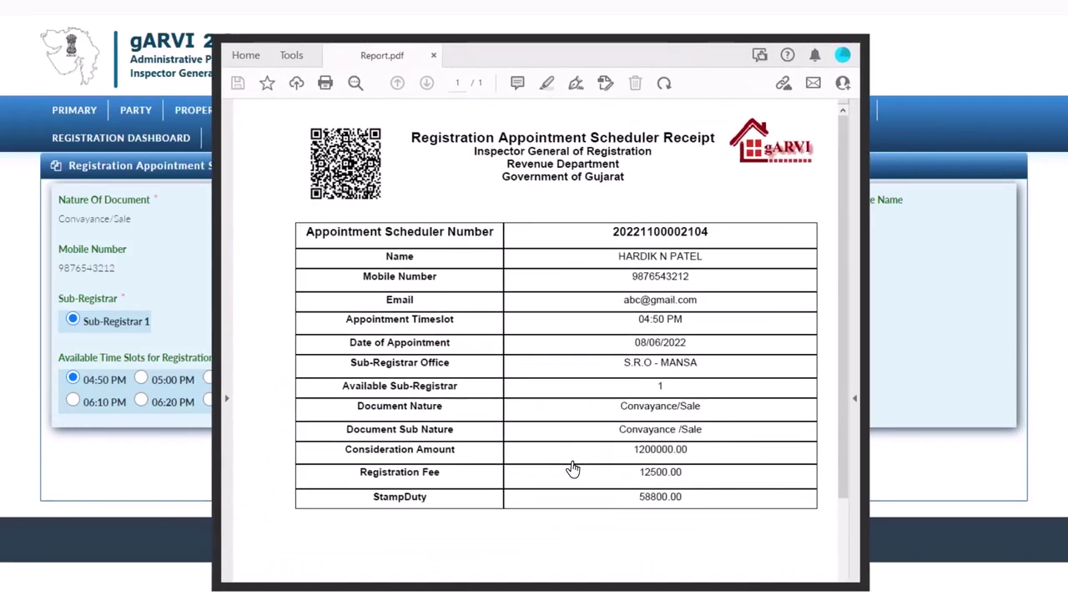